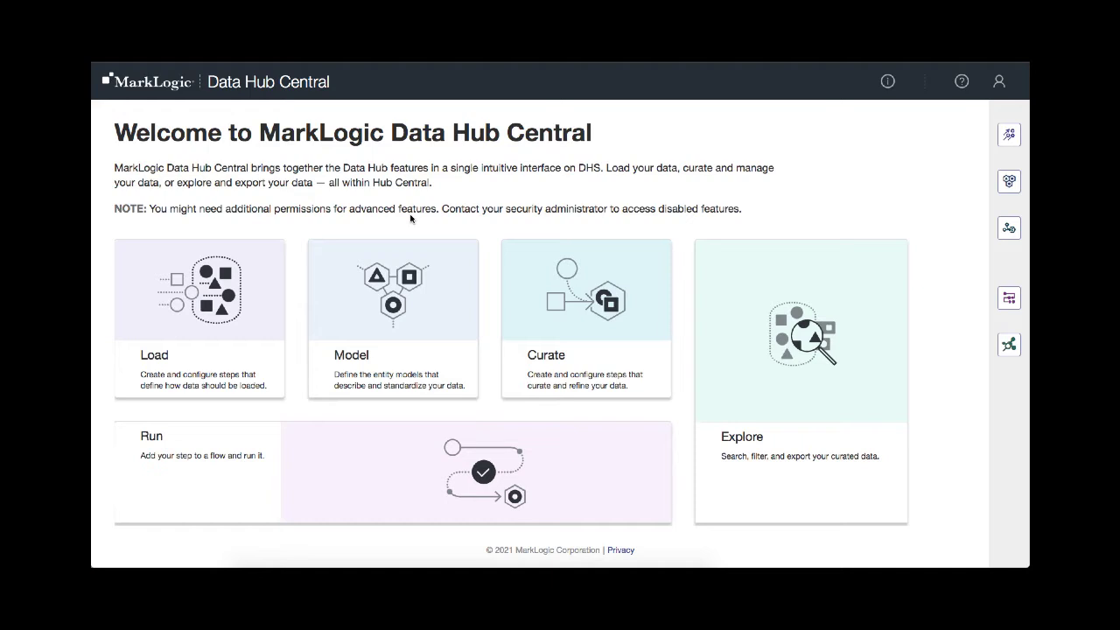
- Add a Customer entity type to the data model with the description "canonical model for key customer data"
left_click(400, 319)
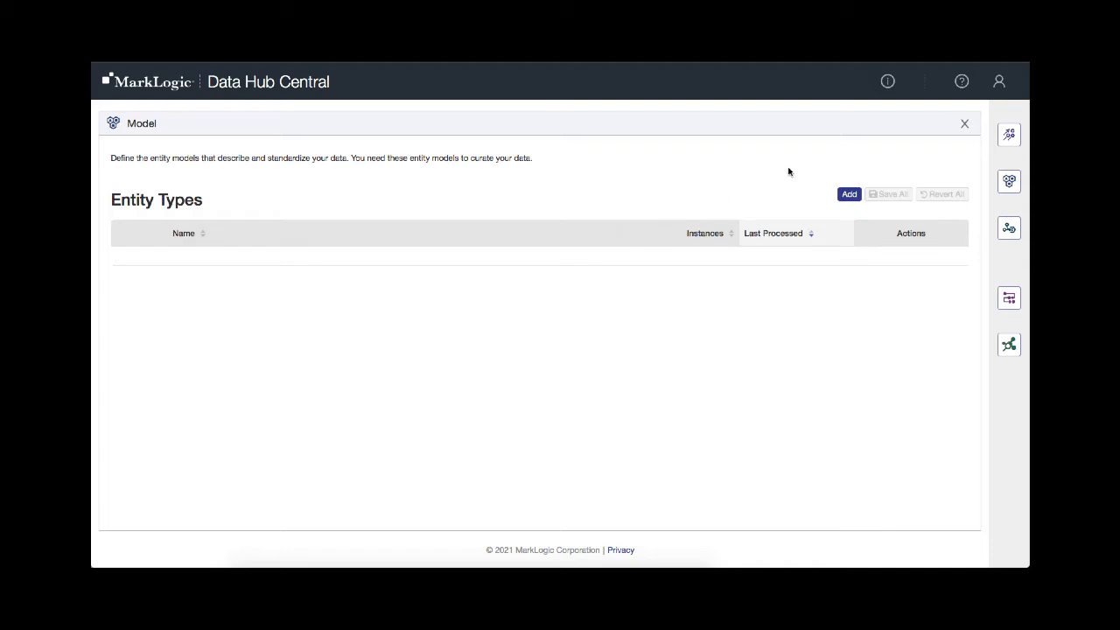
left_click(849, 194)
left_click(573, 177)
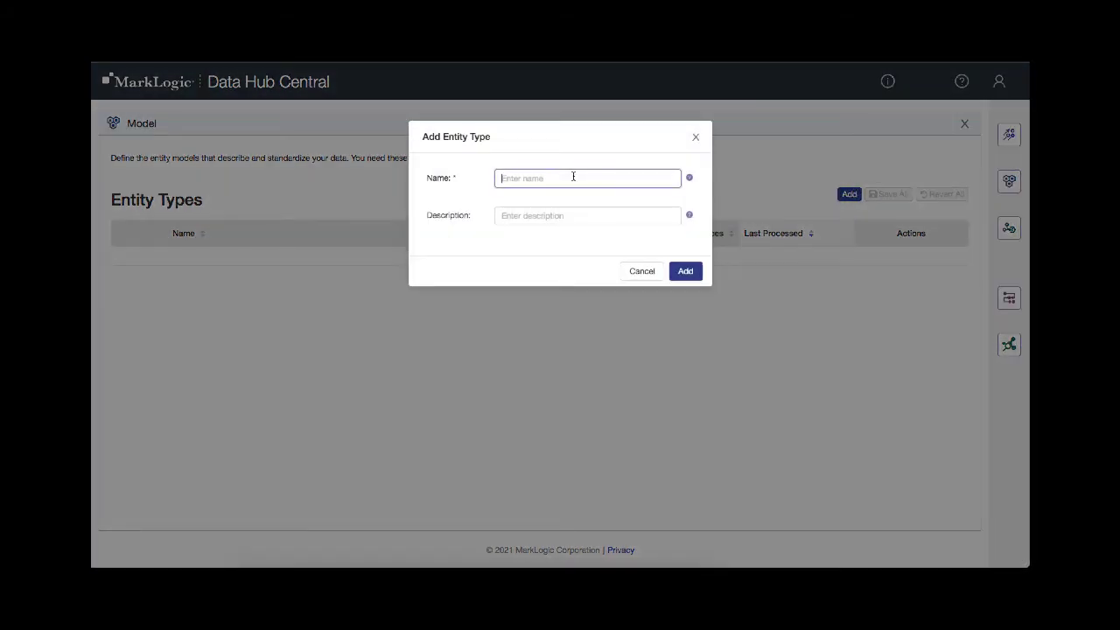
type("Cusrtom")
key("BackSpace")
key("BackSpace")
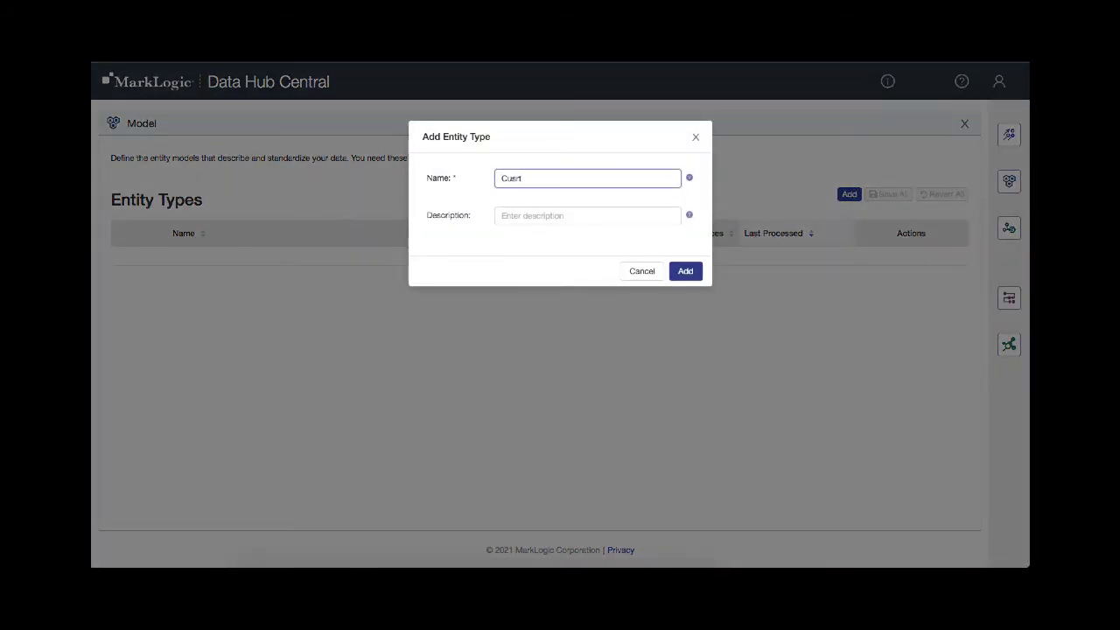
type("tomer")
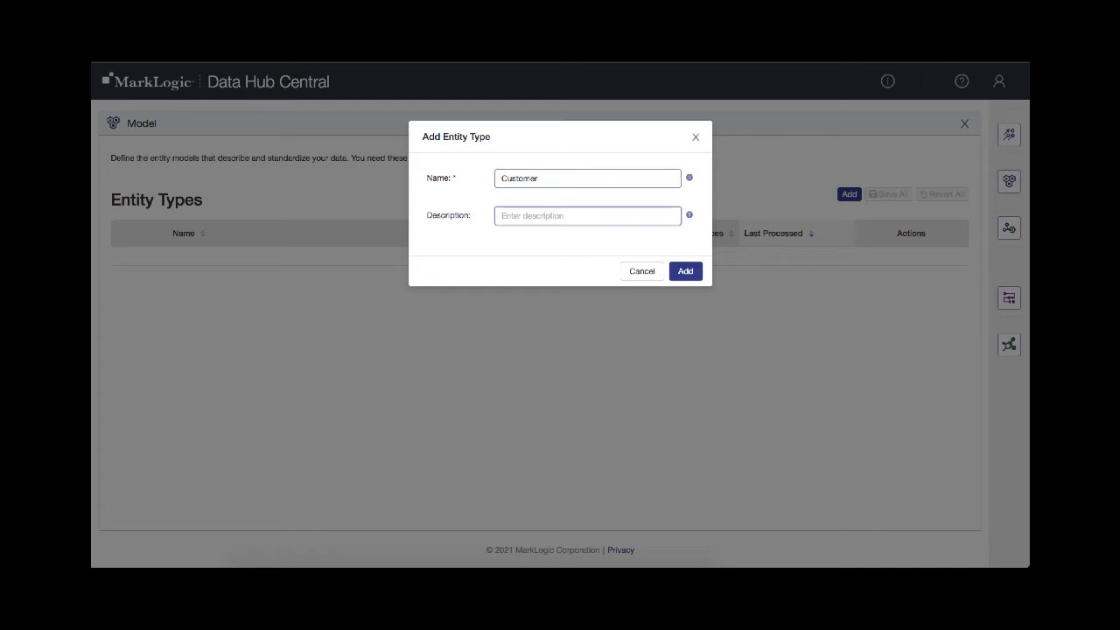
type("canonical model for key customer data")
left_click(687, 272)
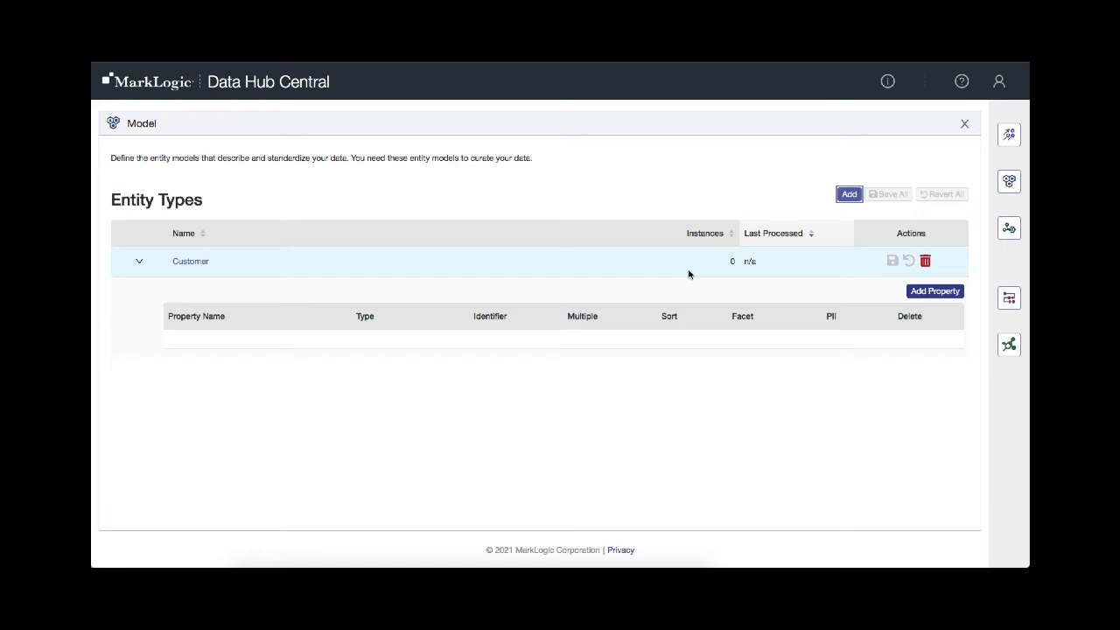
- Add an id property of type string to the Customer entity and make it the identifier
left_click(922, 293)
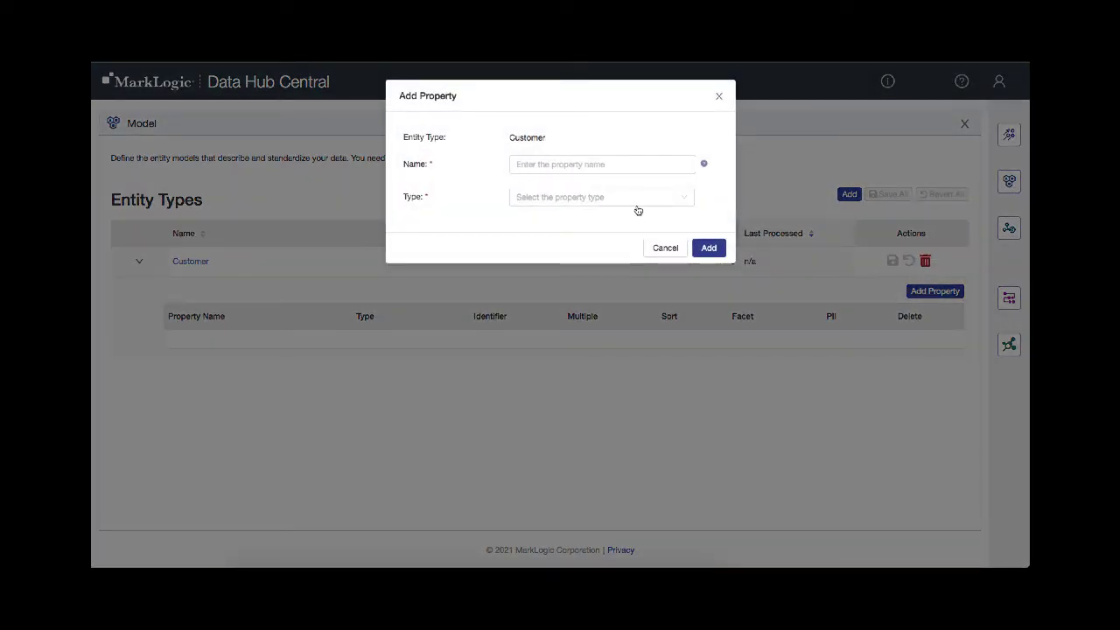
left_click(559, 163)
left_click(559, 164)
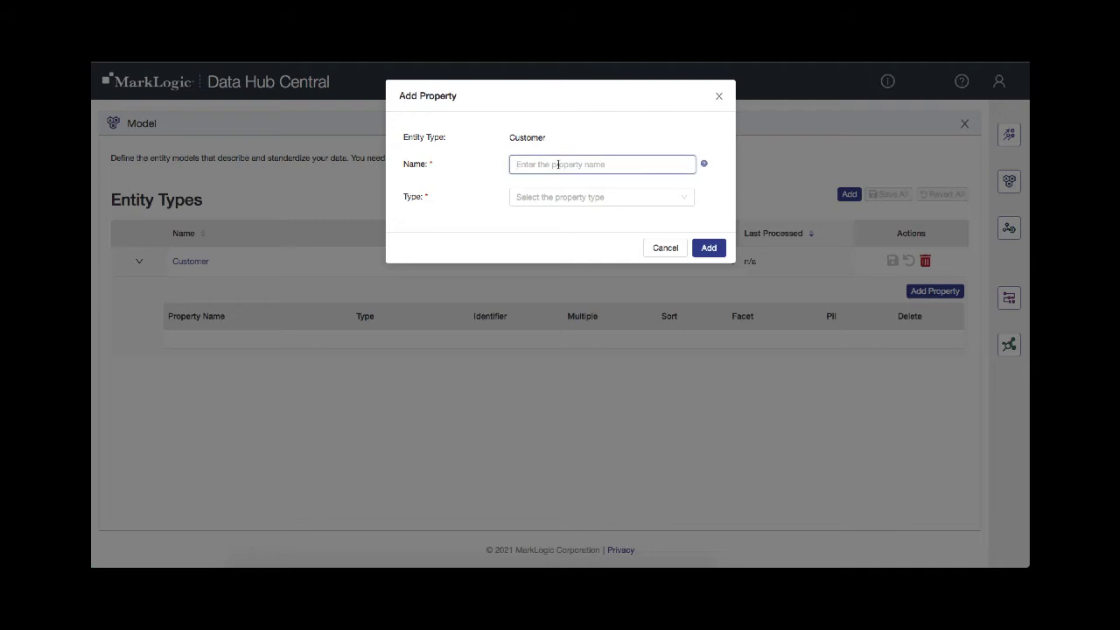
type("id")
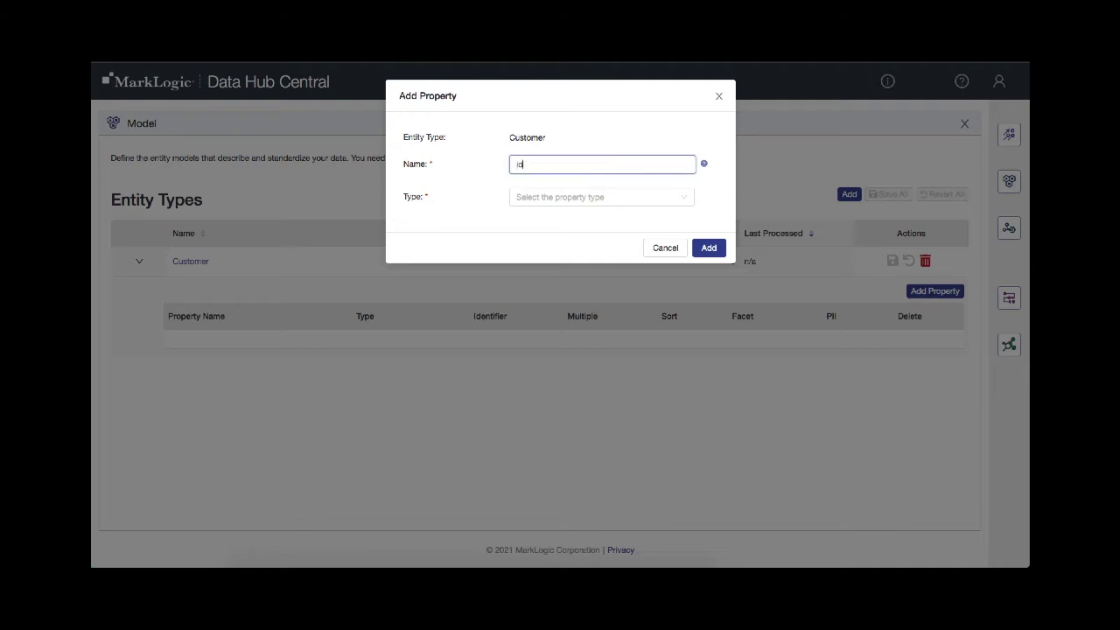
left_click(567, 198)
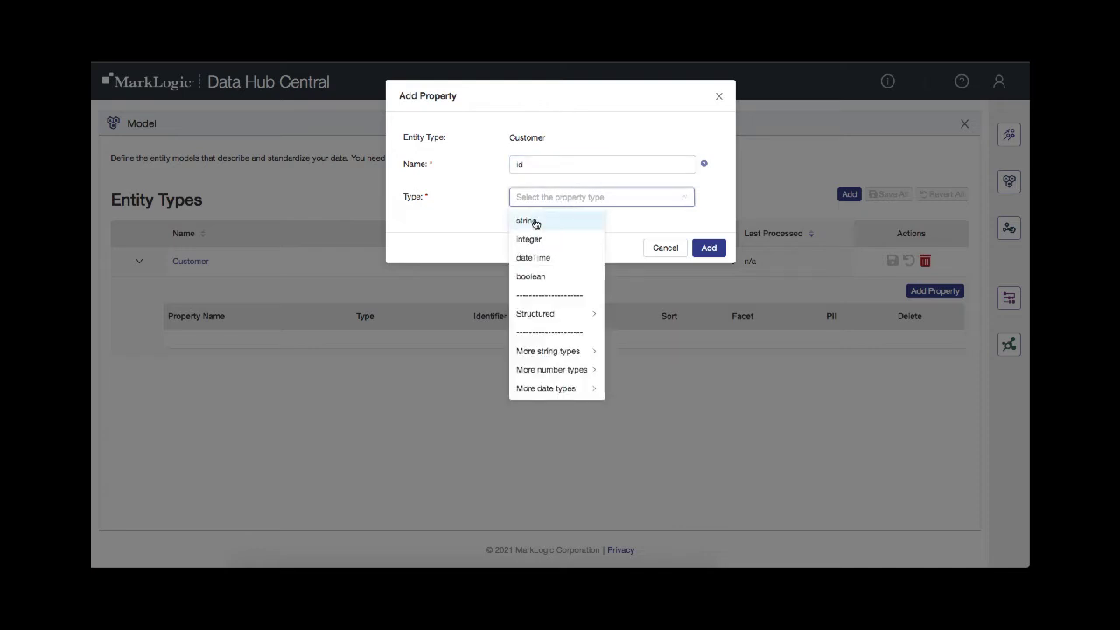
left_click(528, 220)
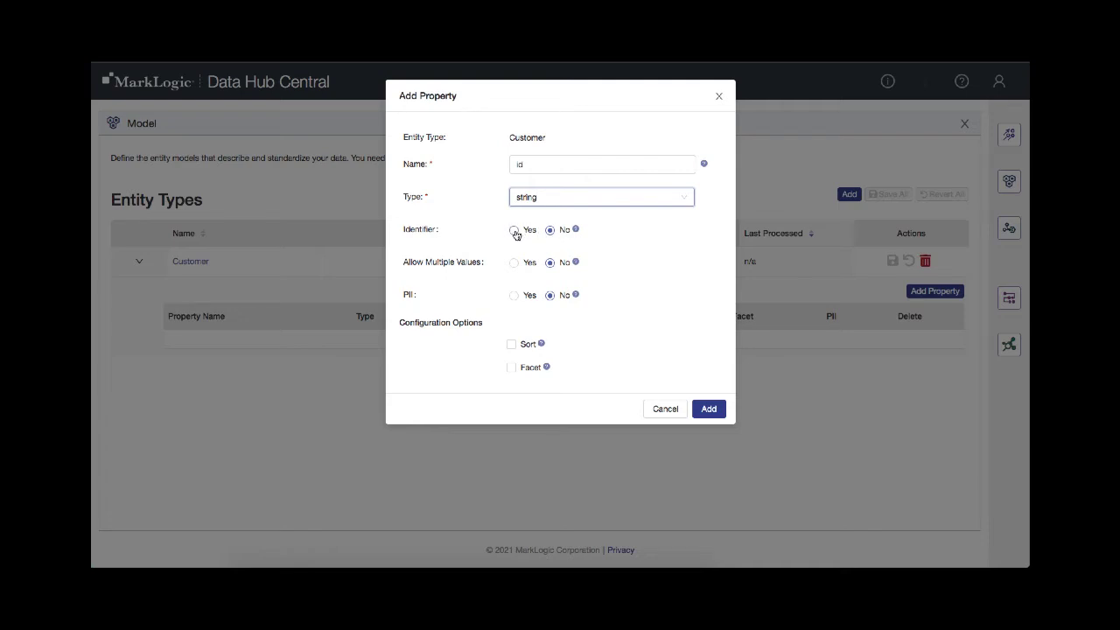
left_click(515, 231)
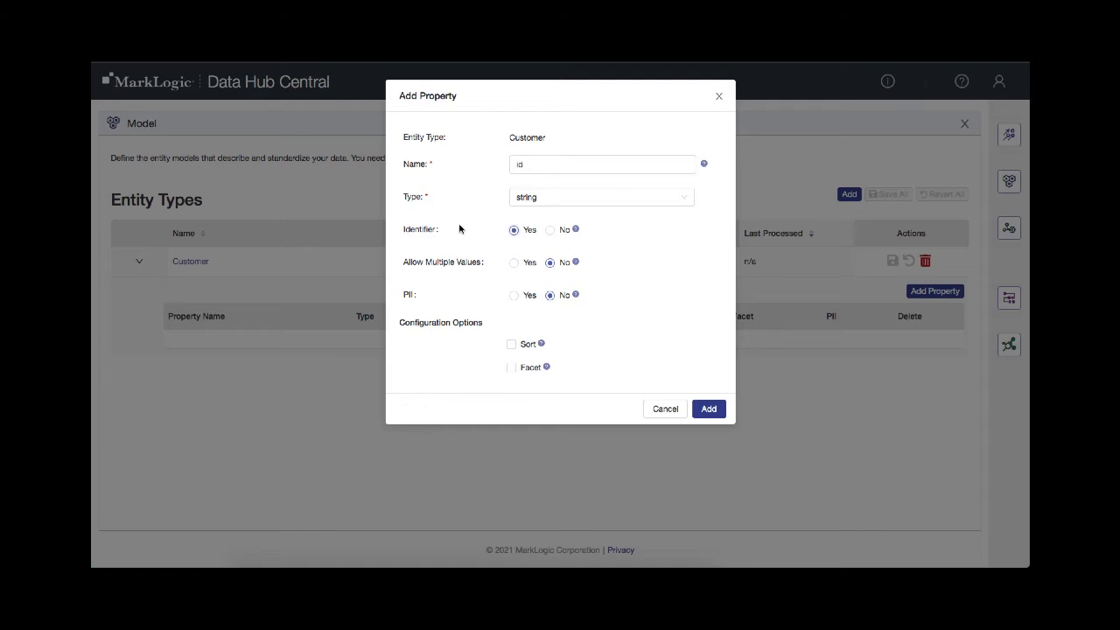
left_click(705, 410)
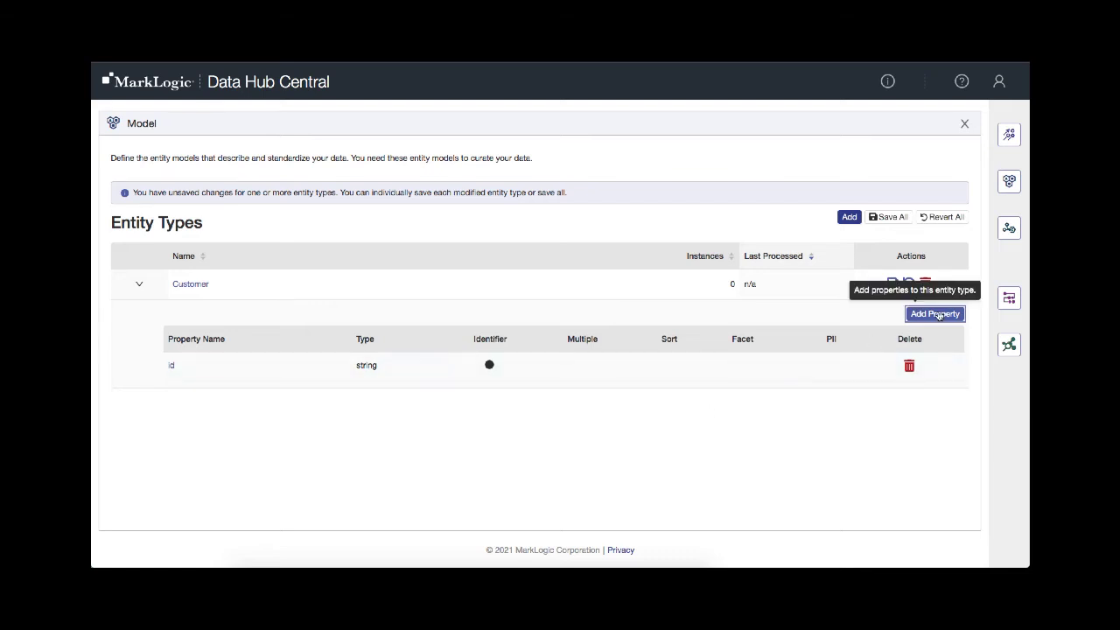
- Add a sortable givenName property of type string to the Customer entity
left_click(938, 315)
left_click(544, 166)
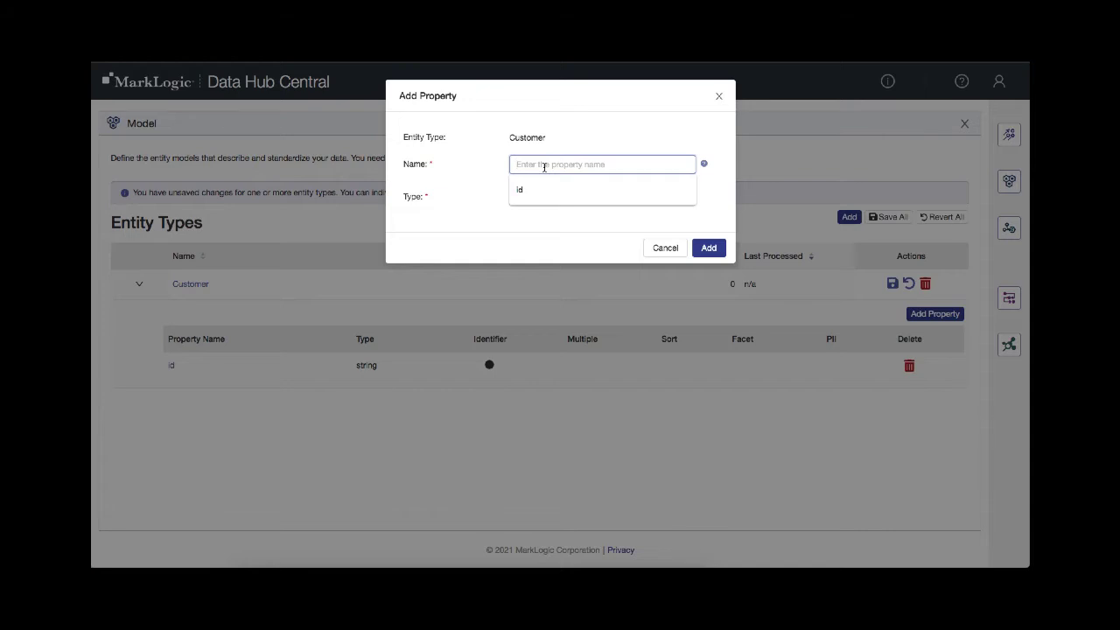
type("givenName")
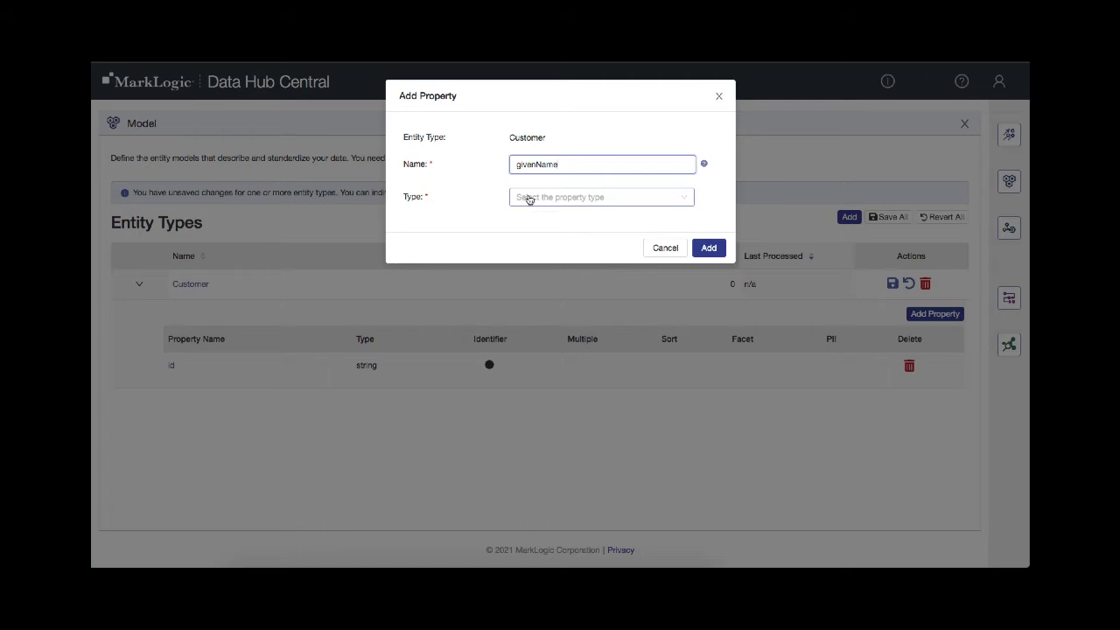
left_click(528, 199)
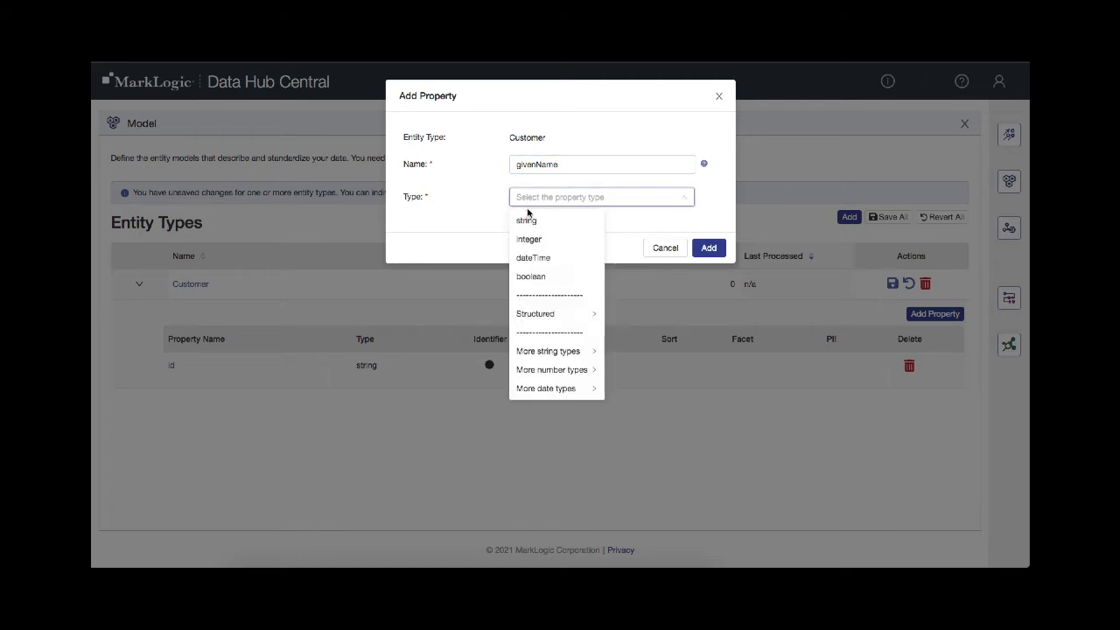
left_click(529, 221)
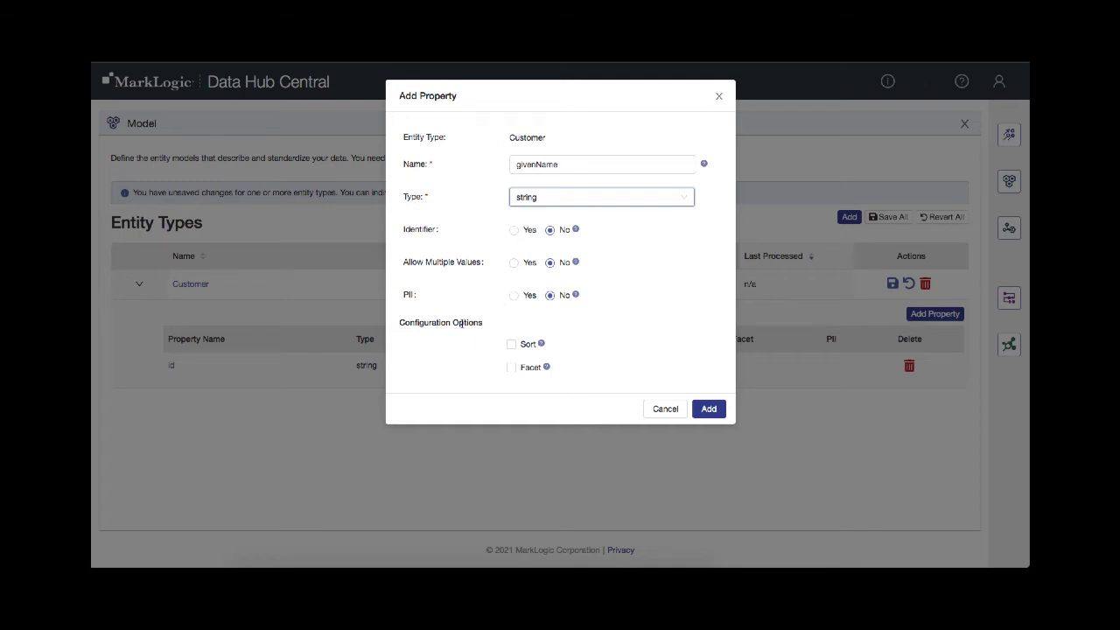
left_click(512, 347)
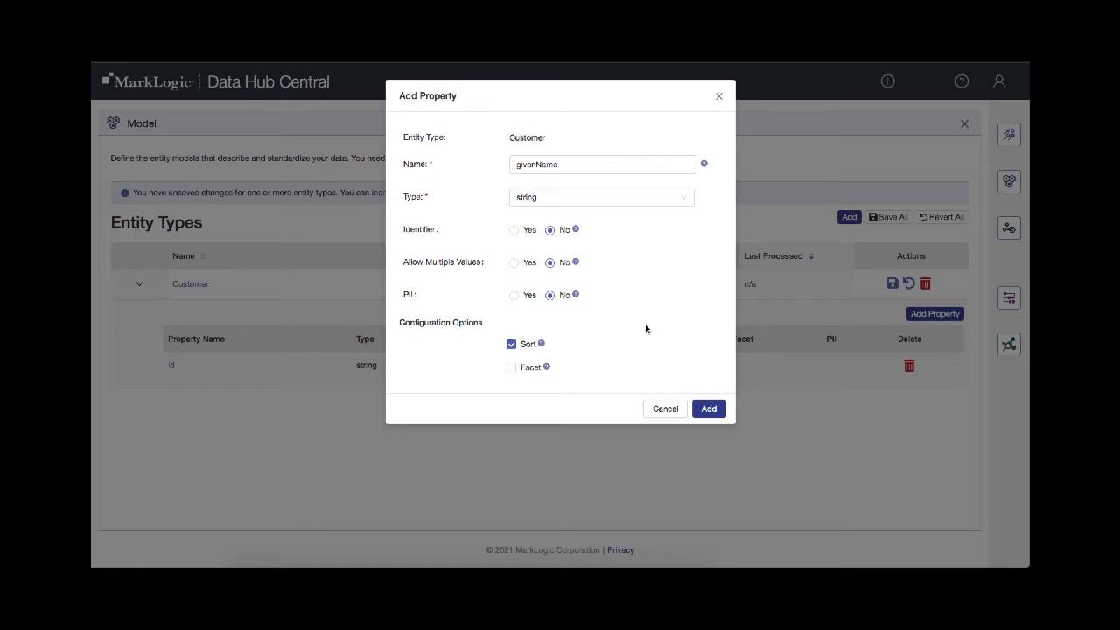
left_click(708, 410)
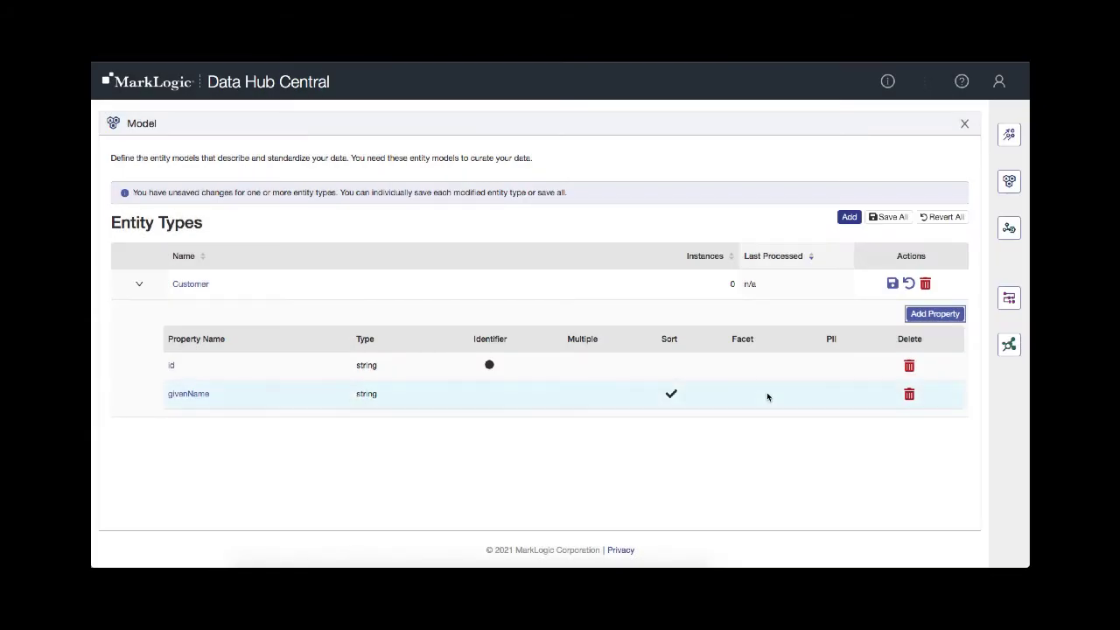
- Add a sortable surname property of type string to the Customer entity
left_click(933, 314)
left_click(513, 165)
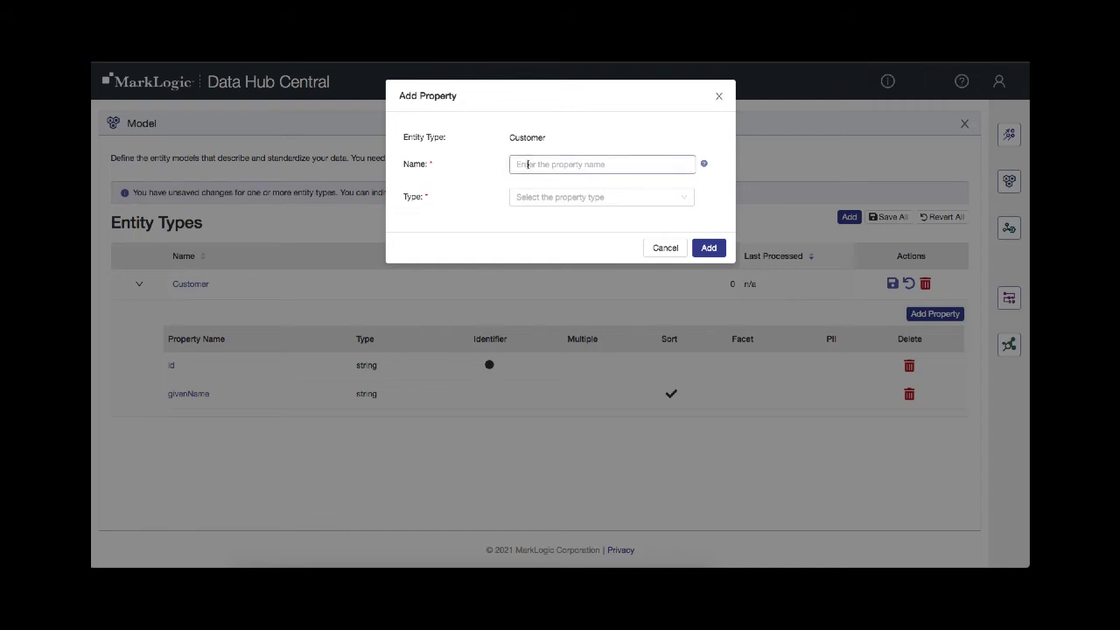
type("surname")
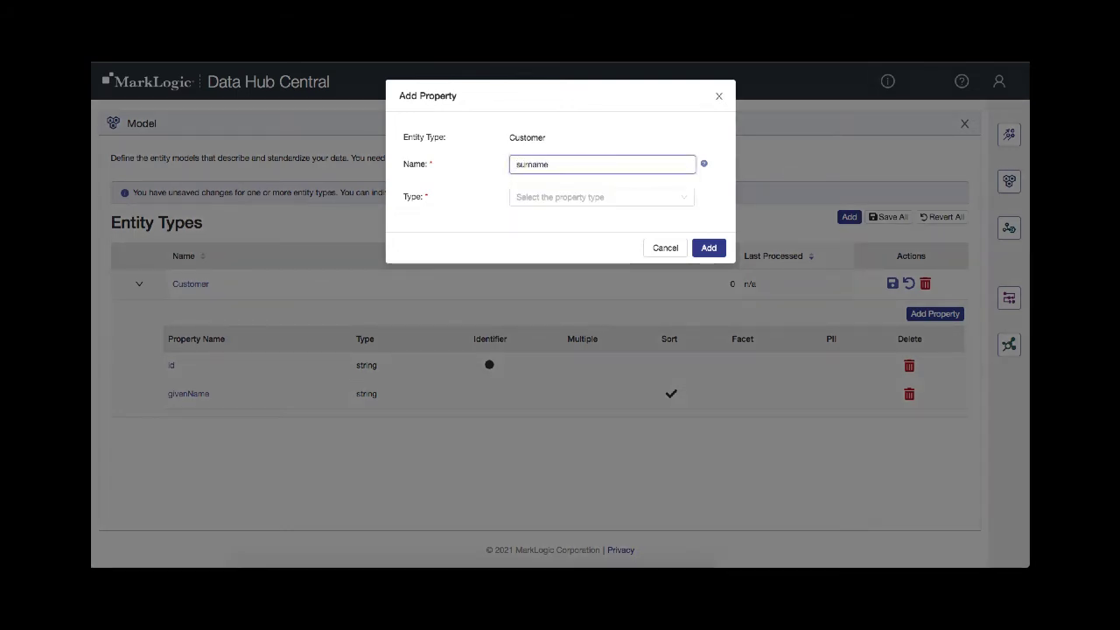
left_click(563, 196)
left_click(523, 221)
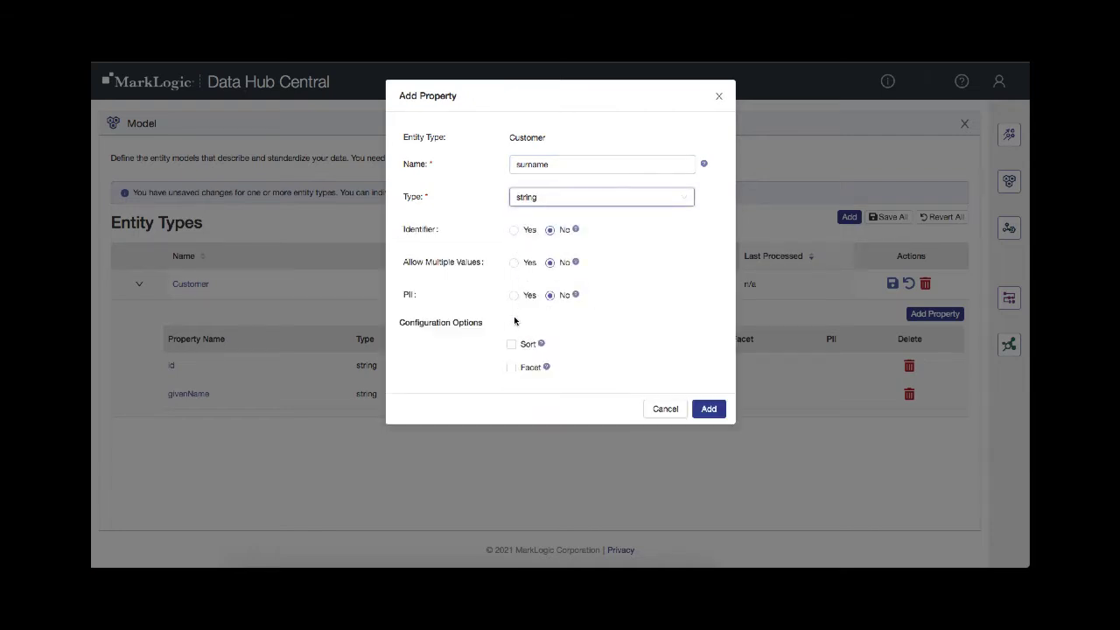
left_click(513, 346)
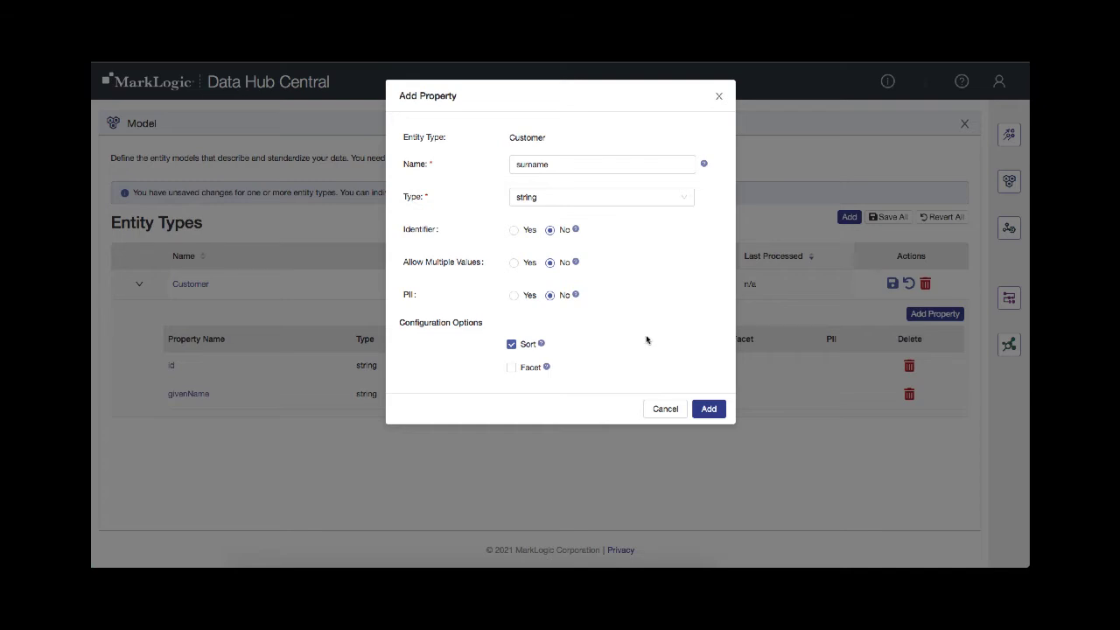
left_click(708, 410)
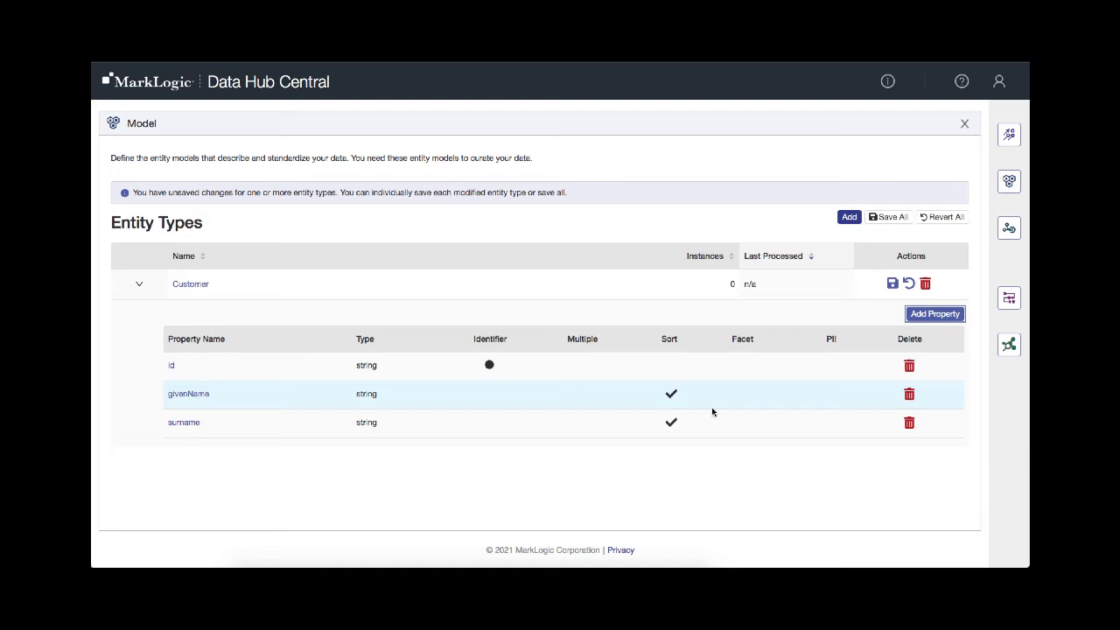
- Add a birthYear property of type integer to the Customer entity, with both Facet and Sort enabled
left_click(944, 314)
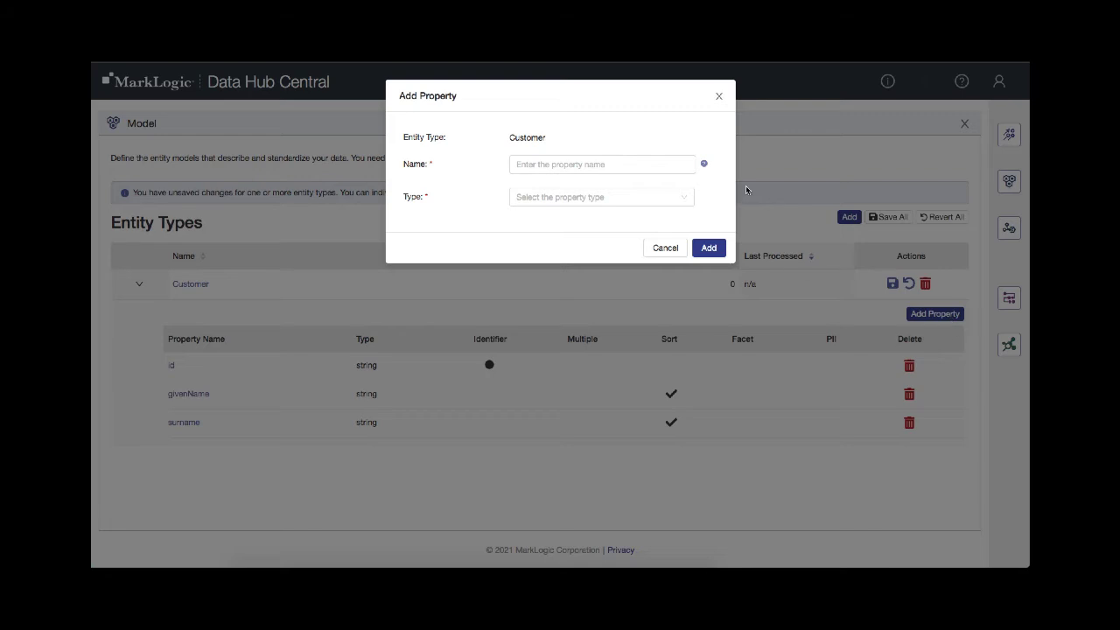
left_click(520, 164)
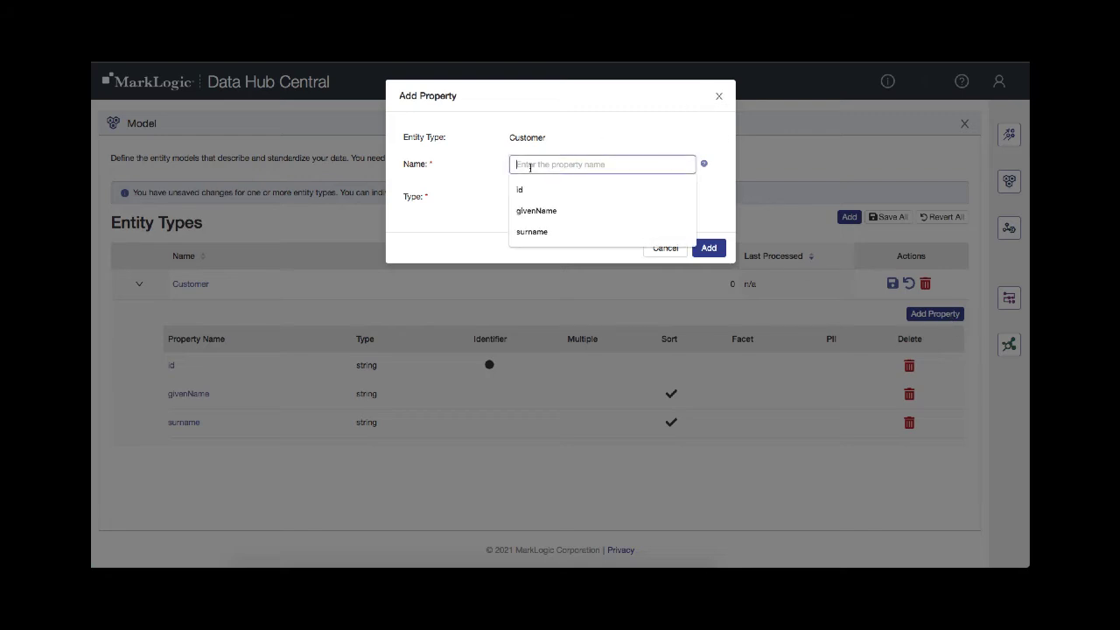
type("birthYear")
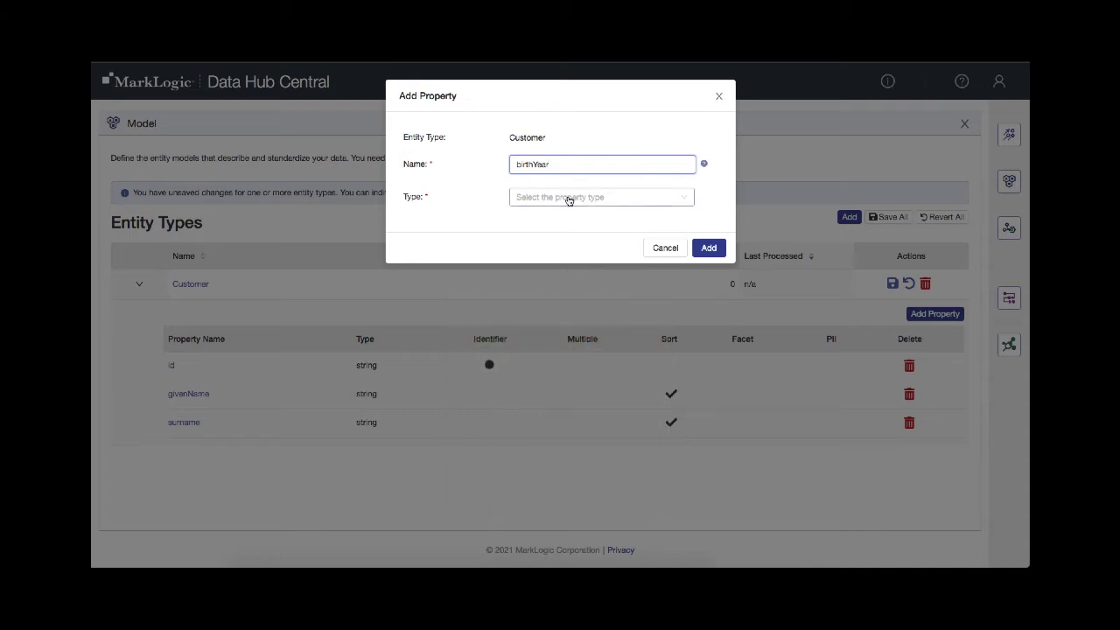
left_click(569, 201)
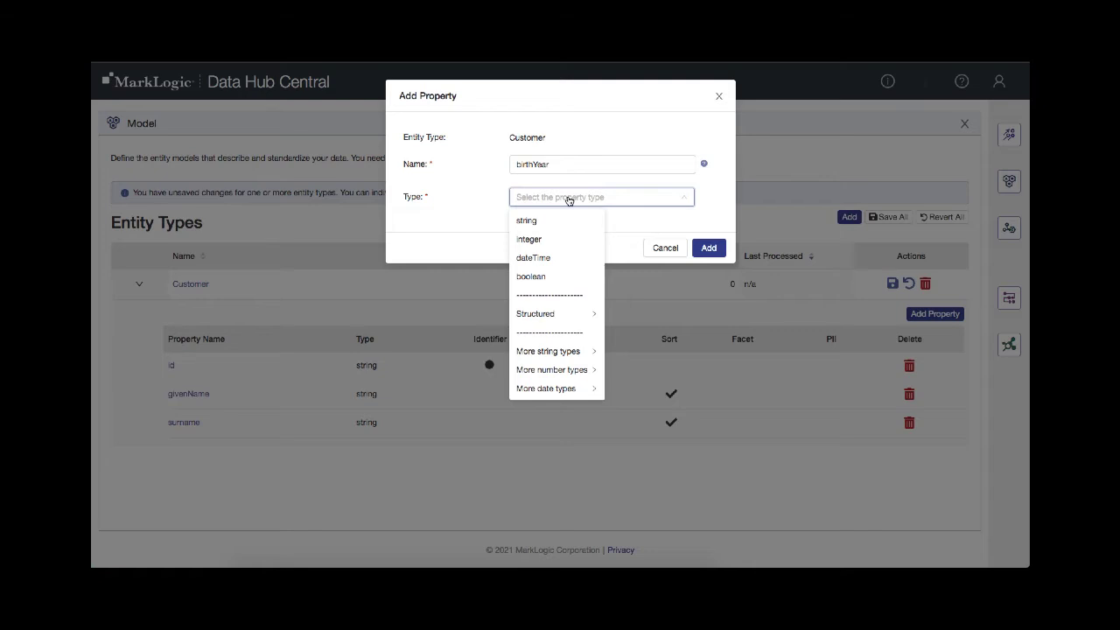
left_click(528, 239)
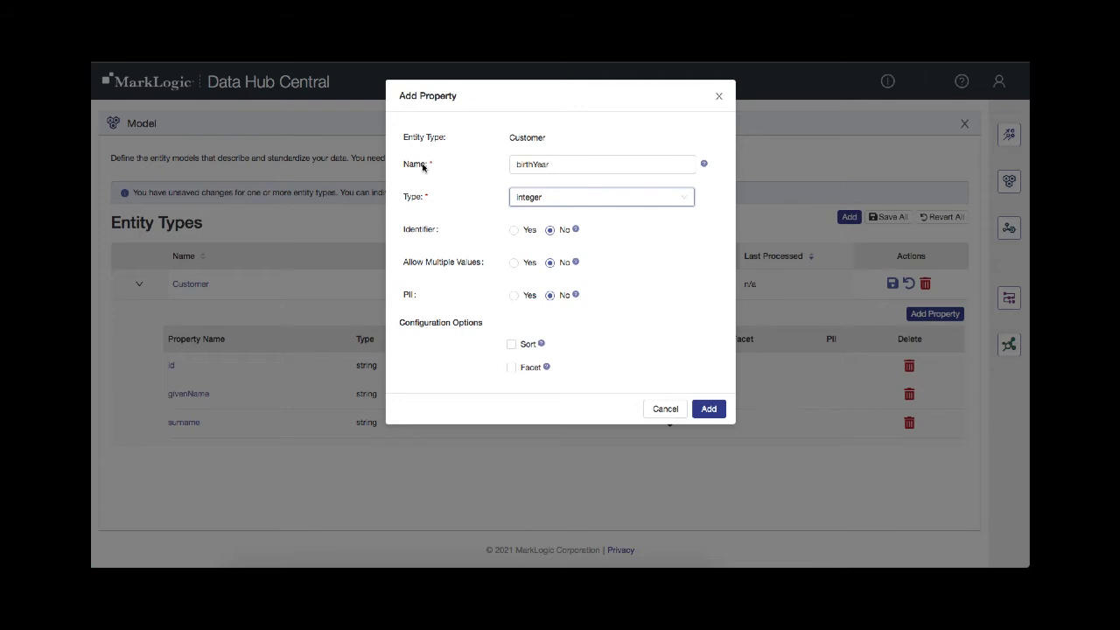
left_click(511, 368)
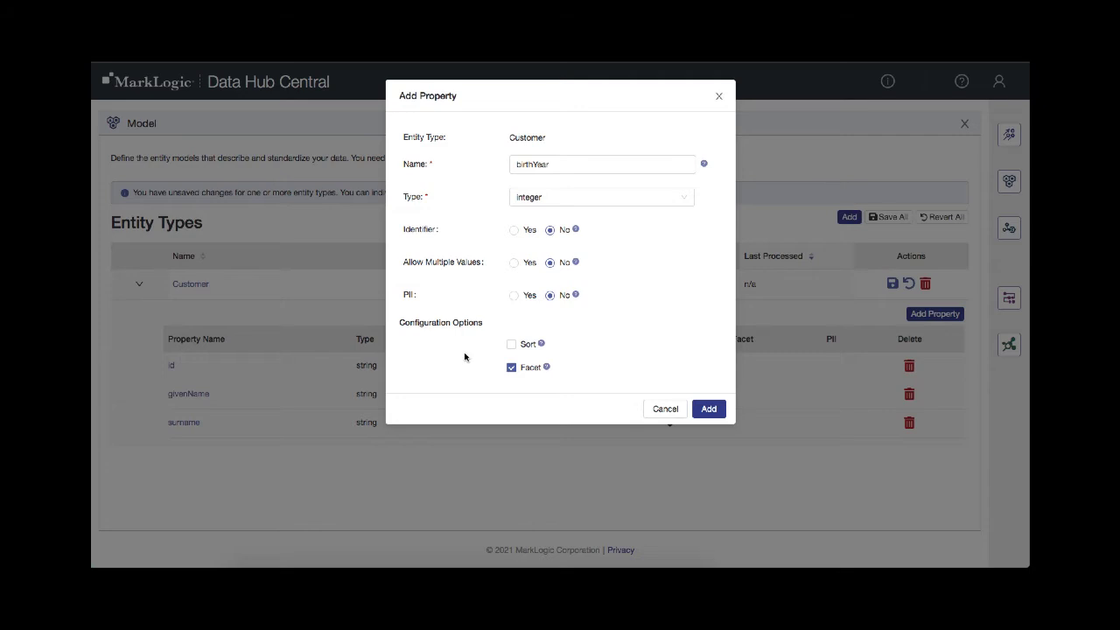
left_click(512, 345)
left_click(710, 410)
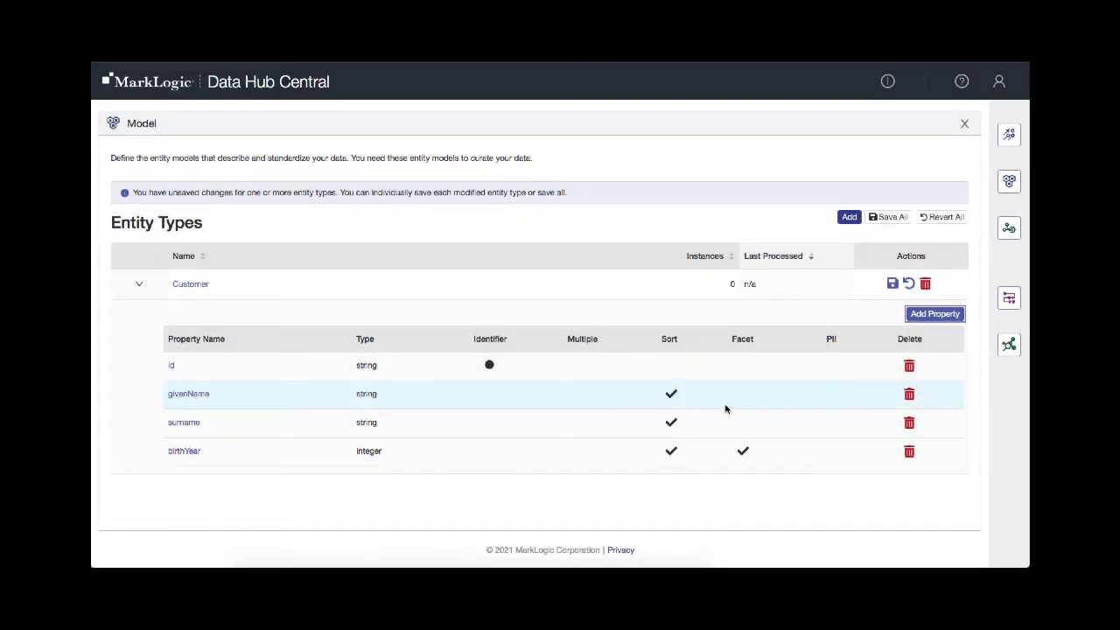
- Add an ssnComplete property of type string to the Customer entity, marked as PII
left_click(921, 317)
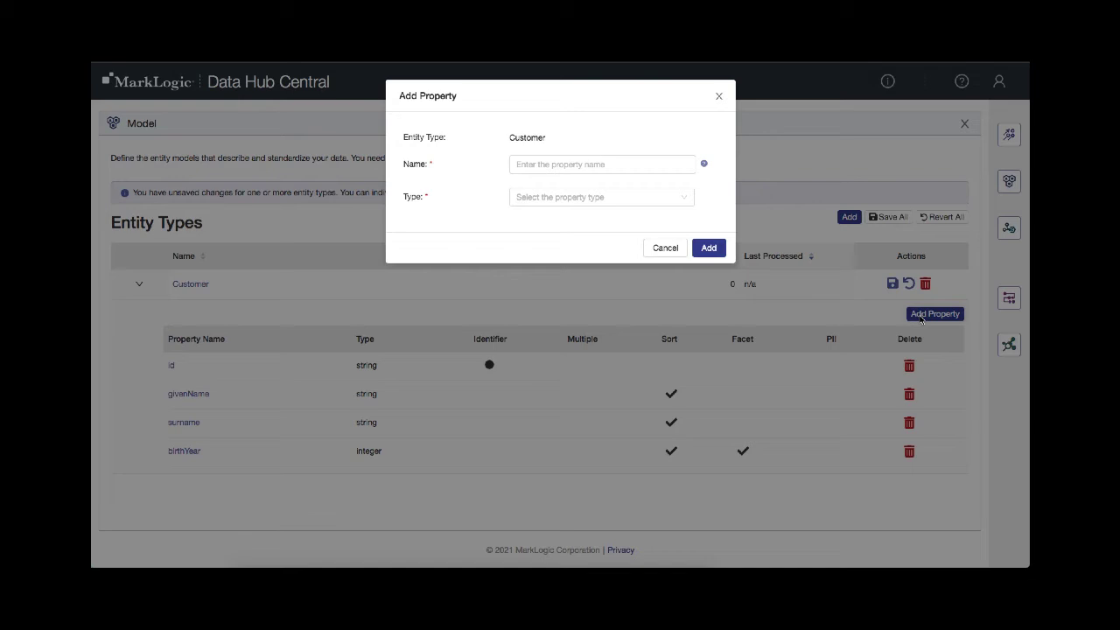
left_click(532, 164)
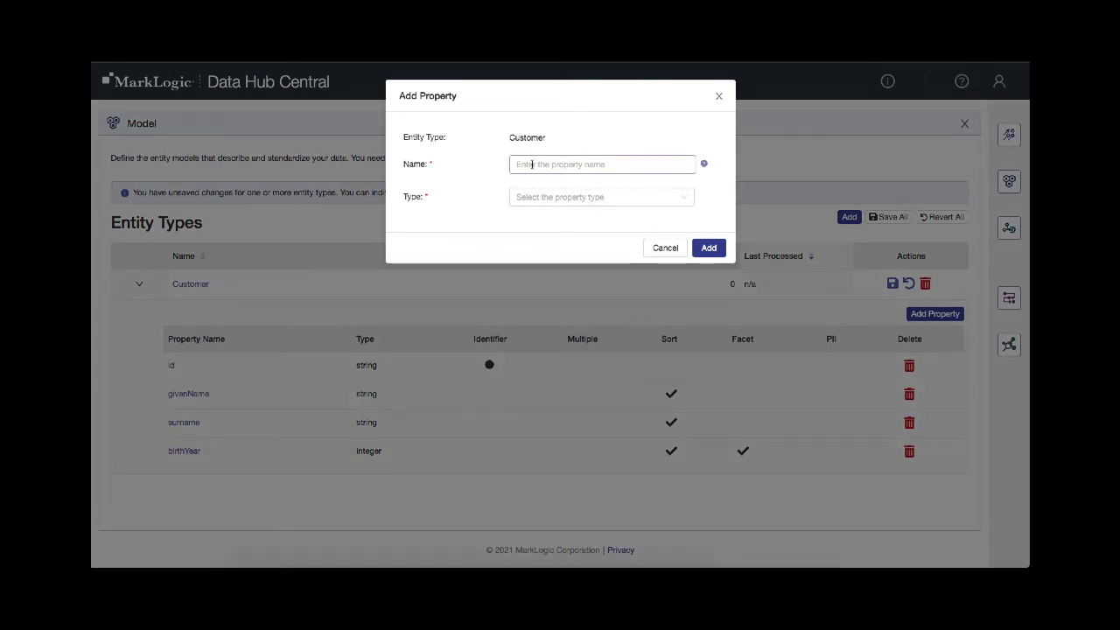
left_click(531, 163)
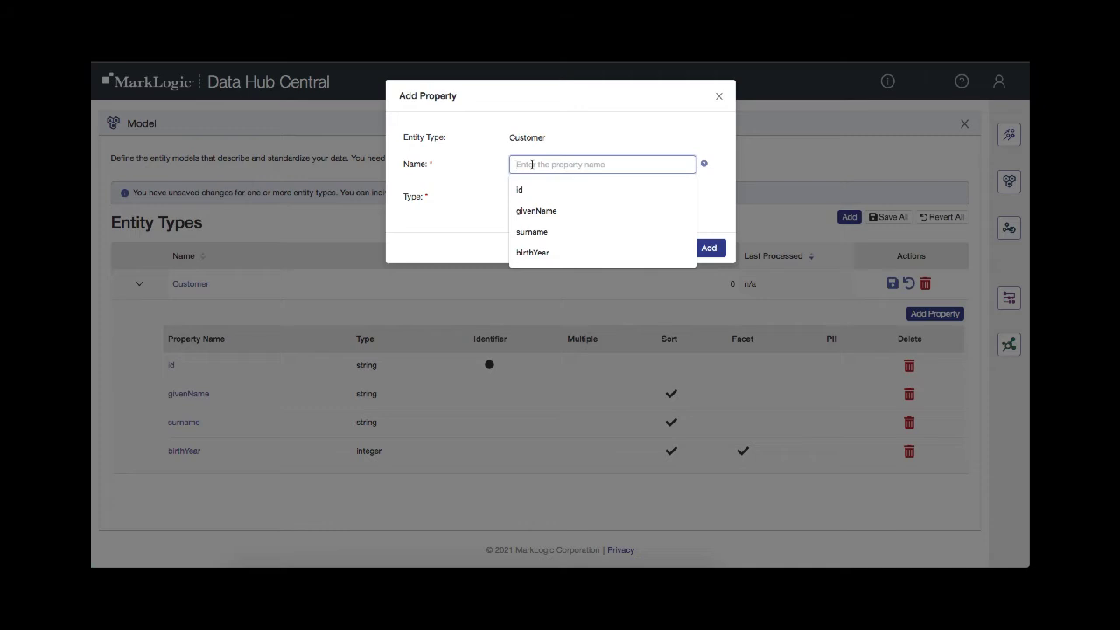
type("ssnComplete")
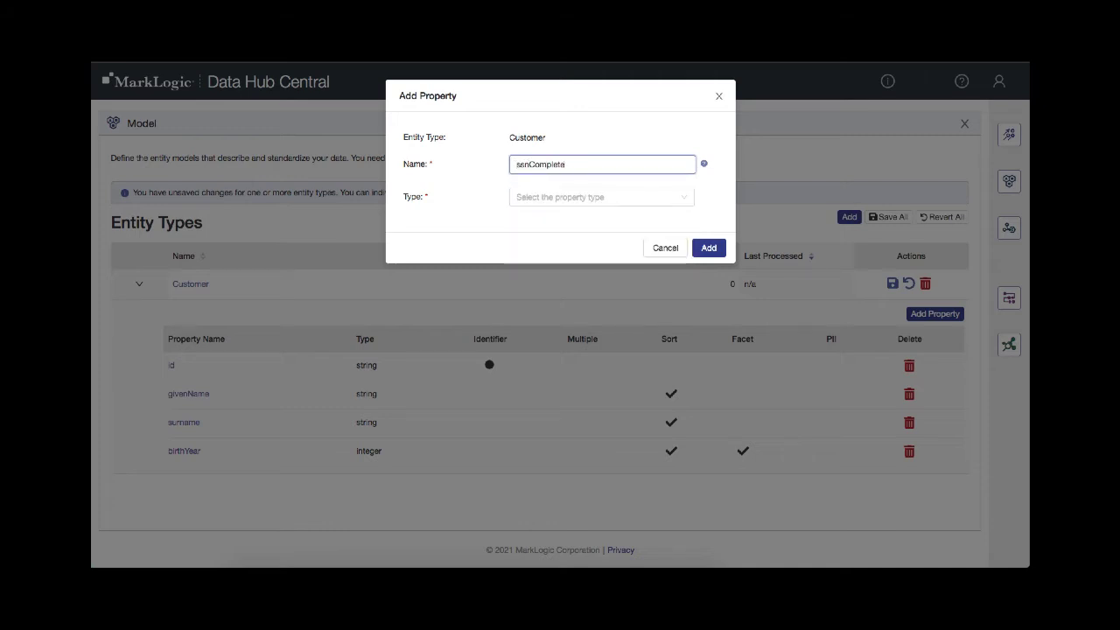
left_click(555, 196)
left_click(528, 219)
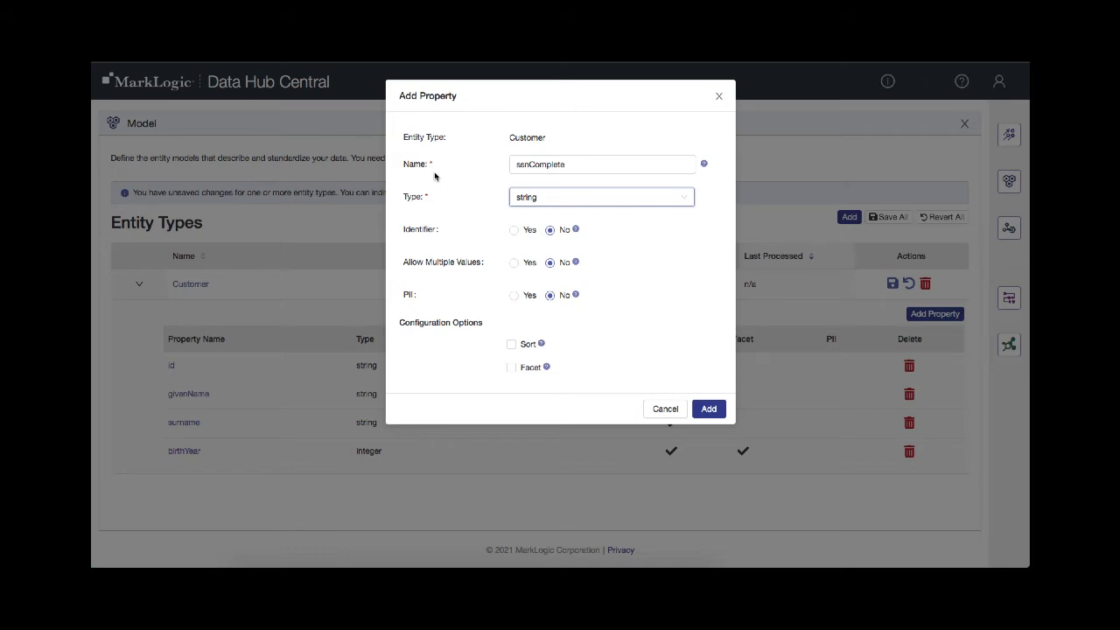
left_click(514, 296)
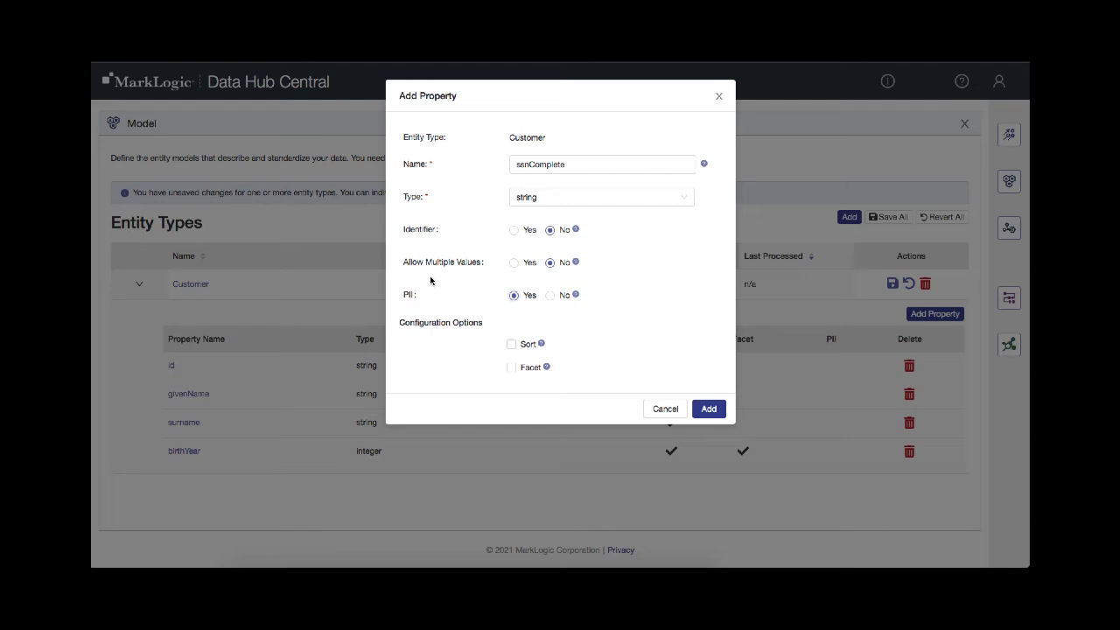
left_click(710, 409)
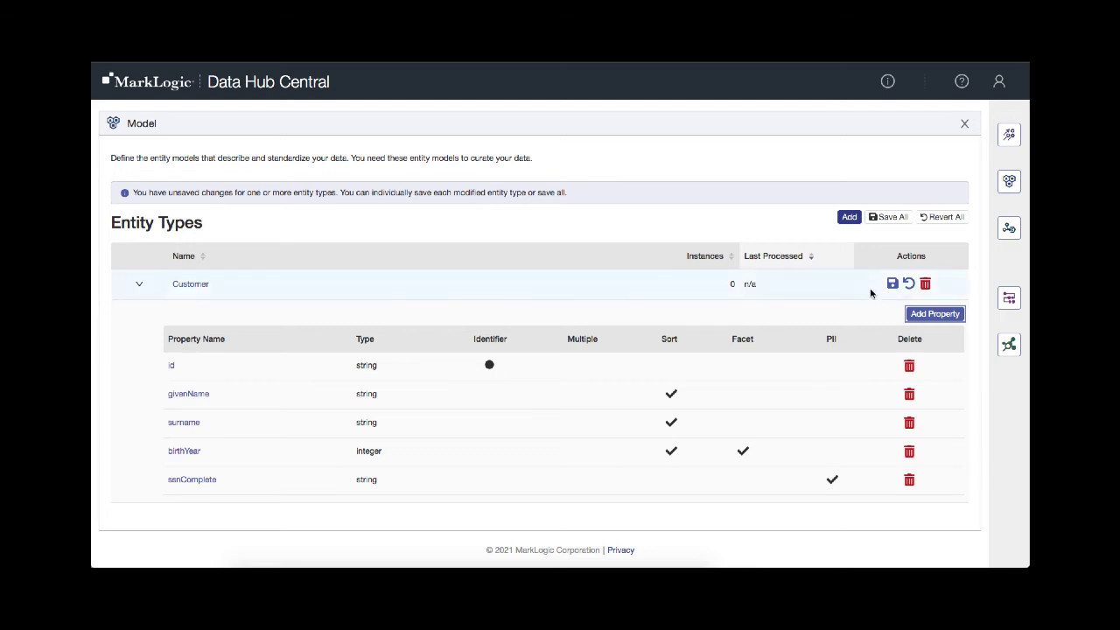
- Add an ssnShort property of type string to the Customer entity, keeping the default options
left_click(933, 314)
left_click(560, 165)
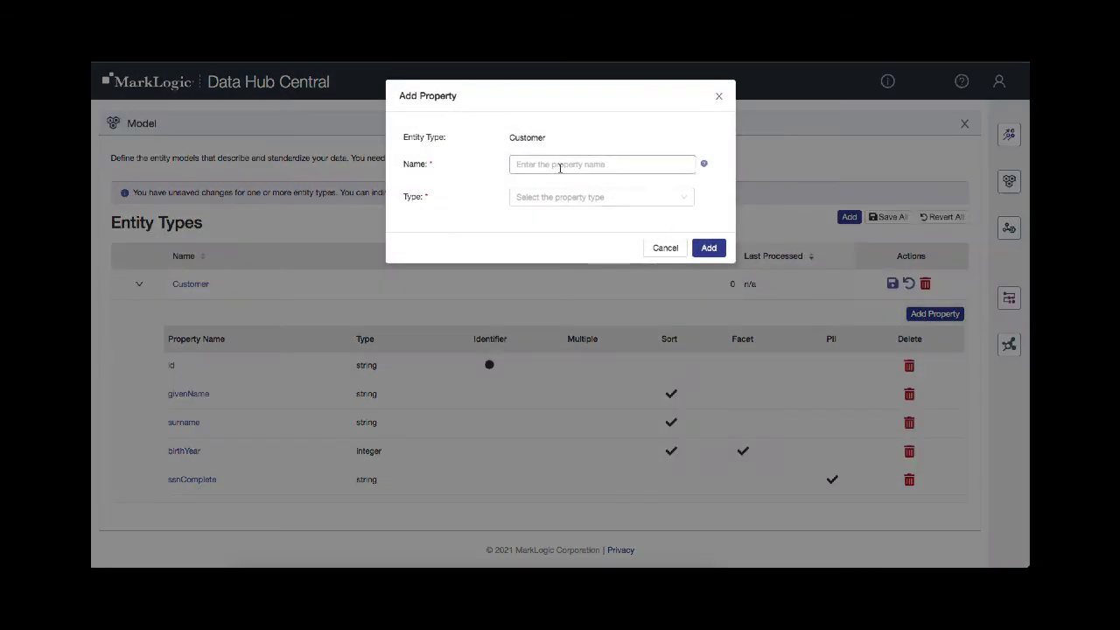
type("s")
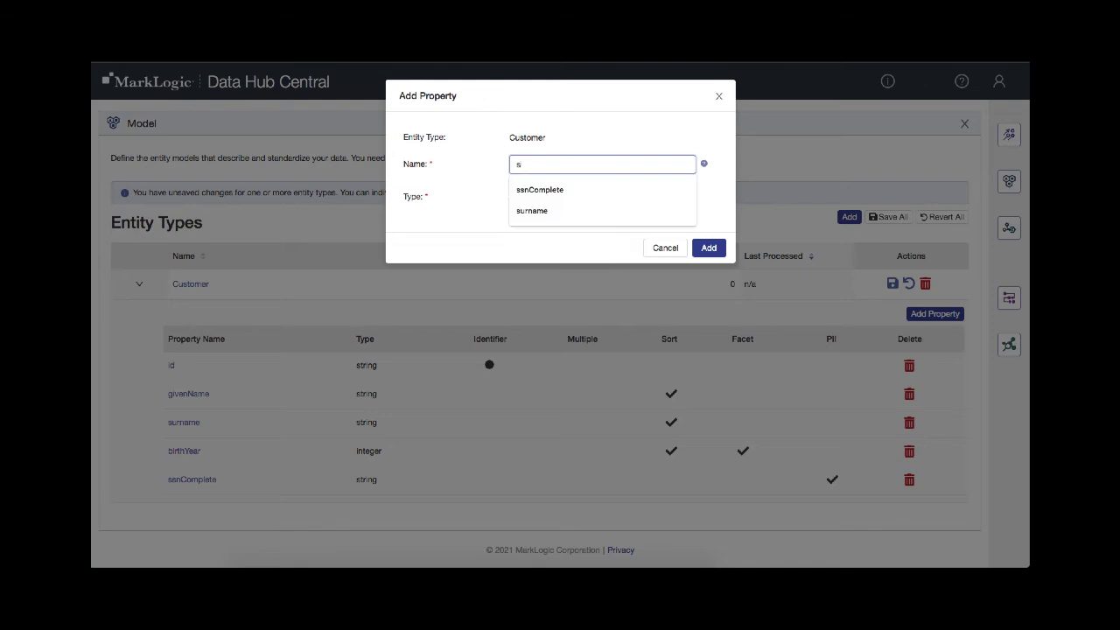
type("snShort")
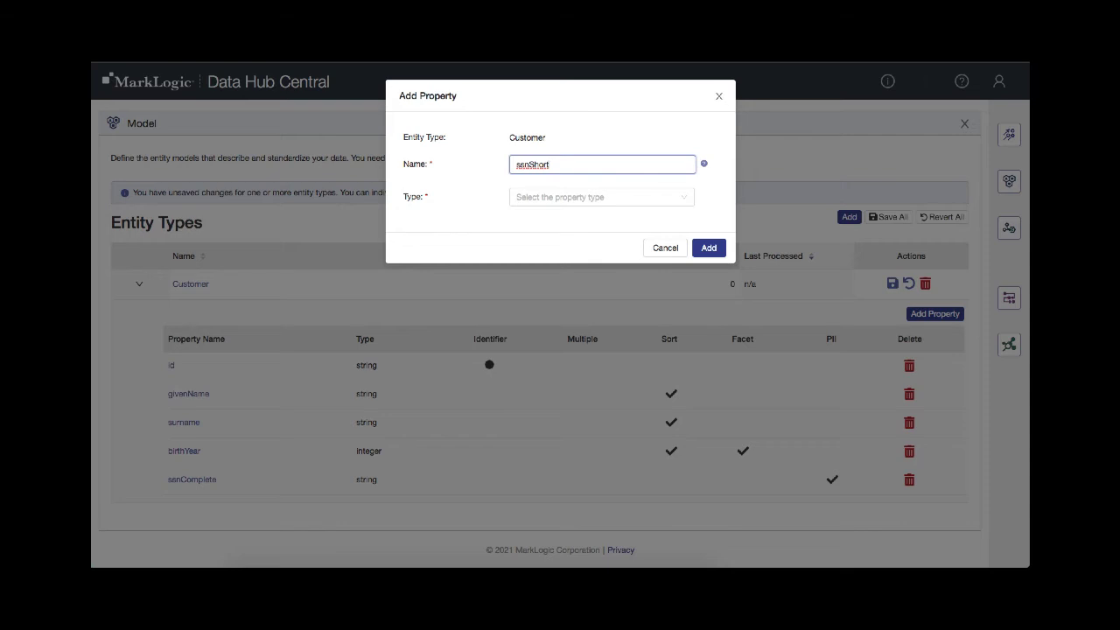
left_click(566, 197)
left_click(525, 221)
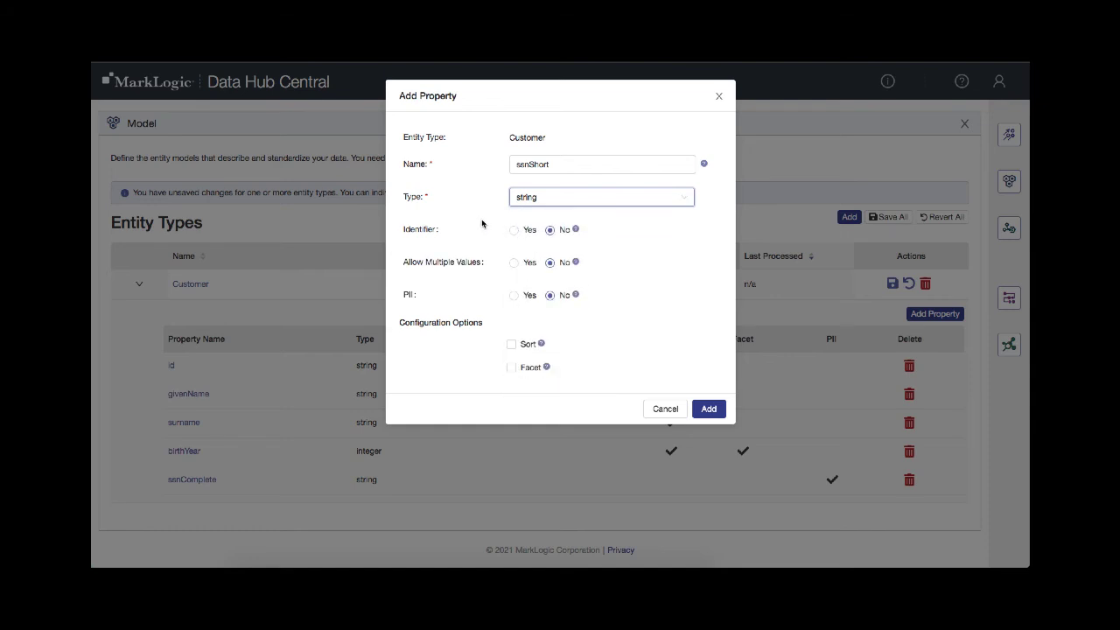
left_click(709, 409)
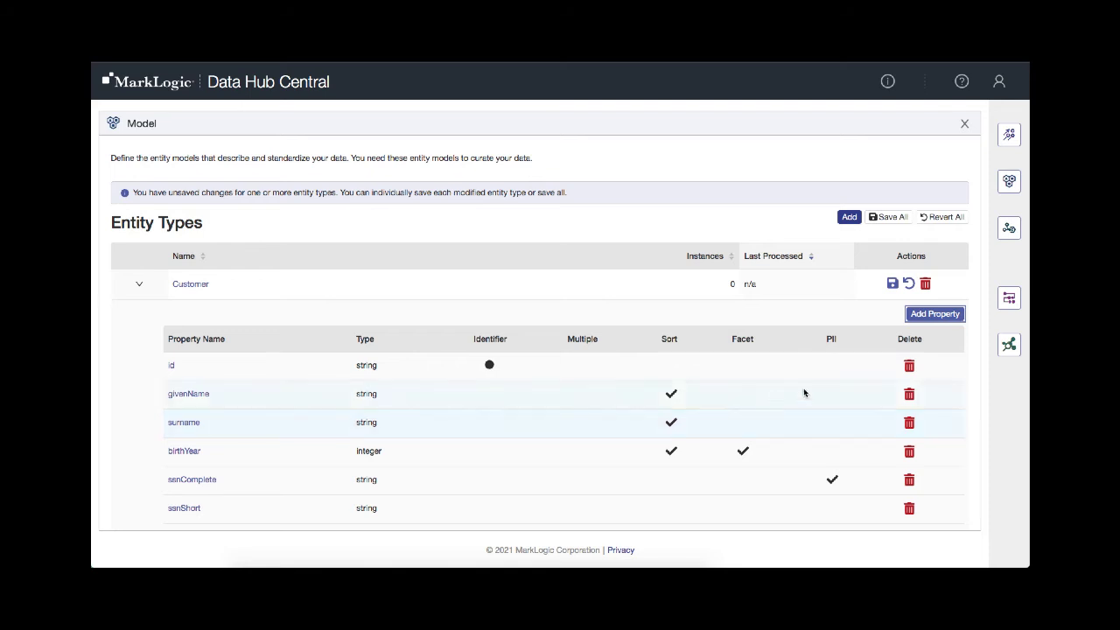
- Add a billingAddress property to the Customer entity, using a new structured property type named address
left_click(935, 314)
left_click(556, 167)
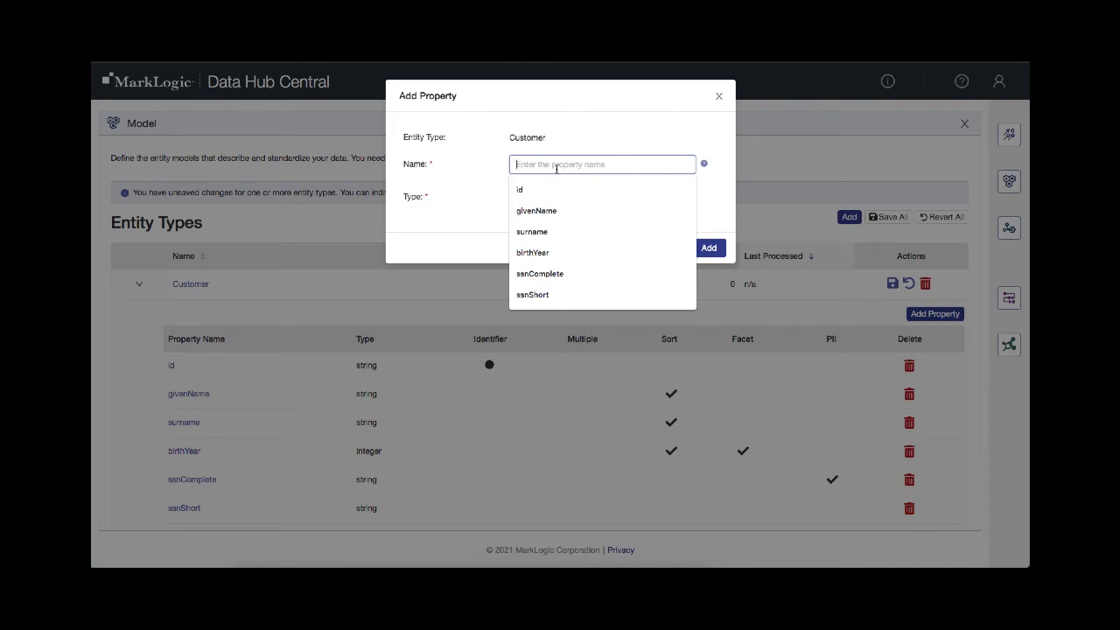
type("billingAc")
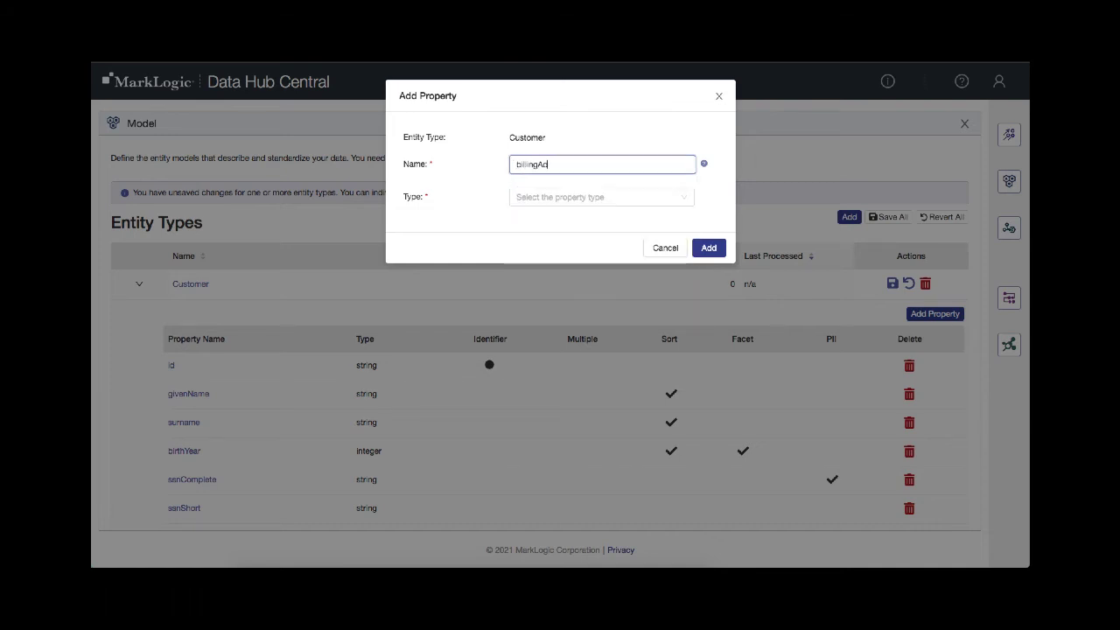
key("BackSpace")
type("ddress")
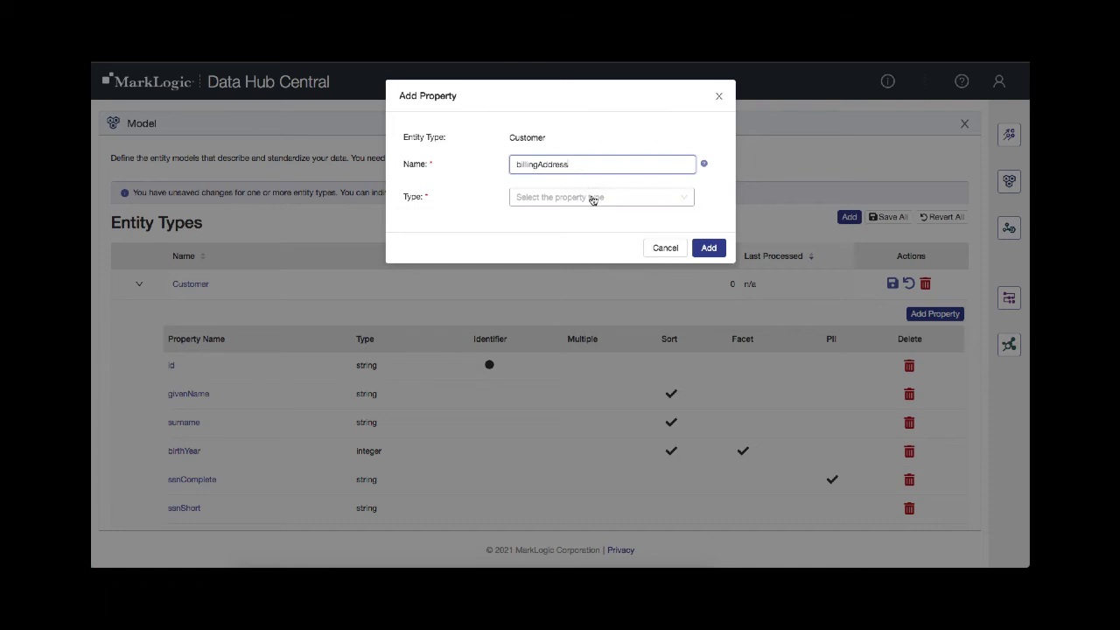
left_click(592, 199)
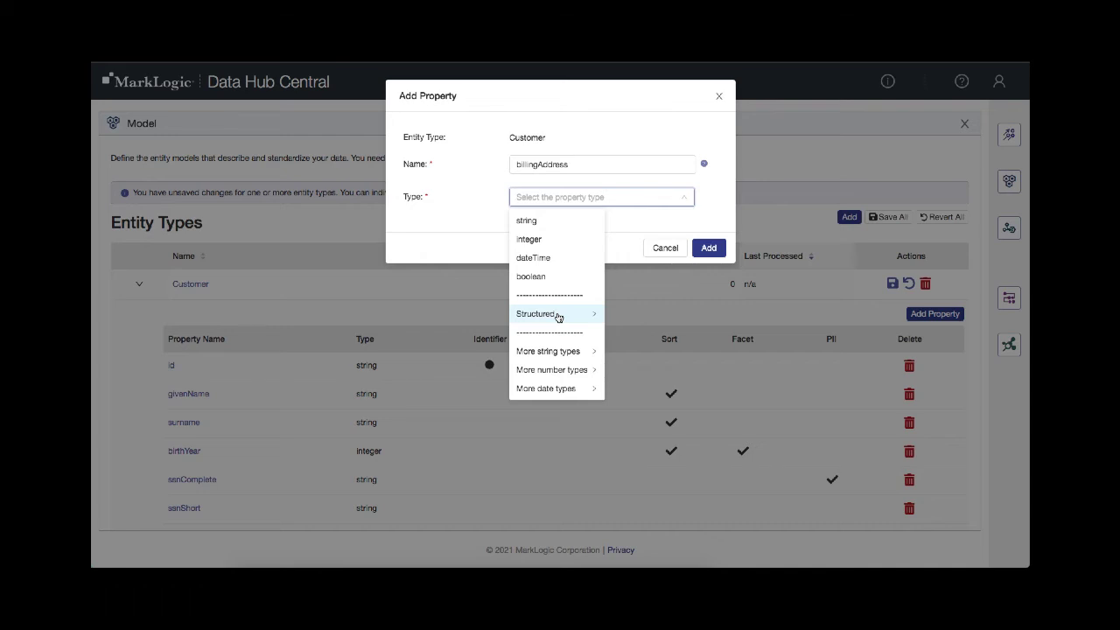
left_click(557, 317)
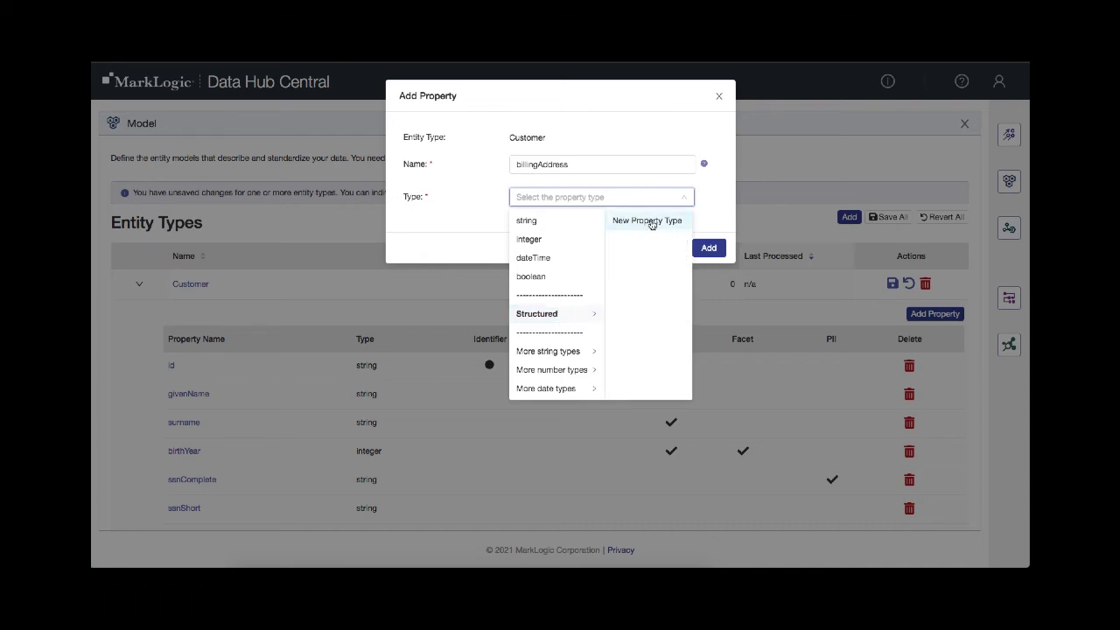
left_click(650, 222)
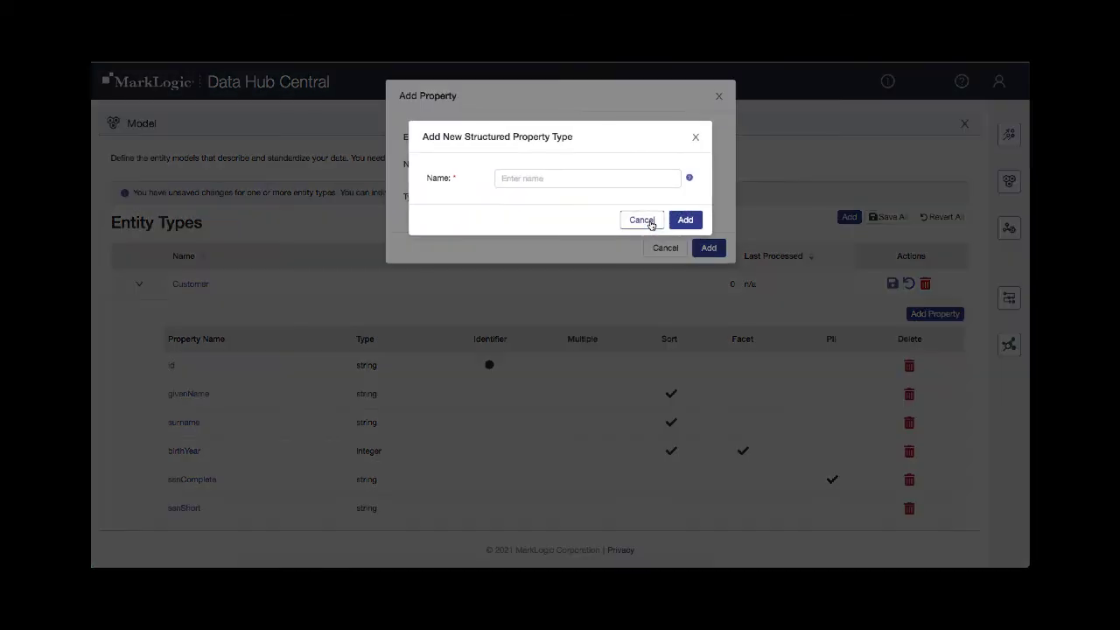
left_click(524, 178)
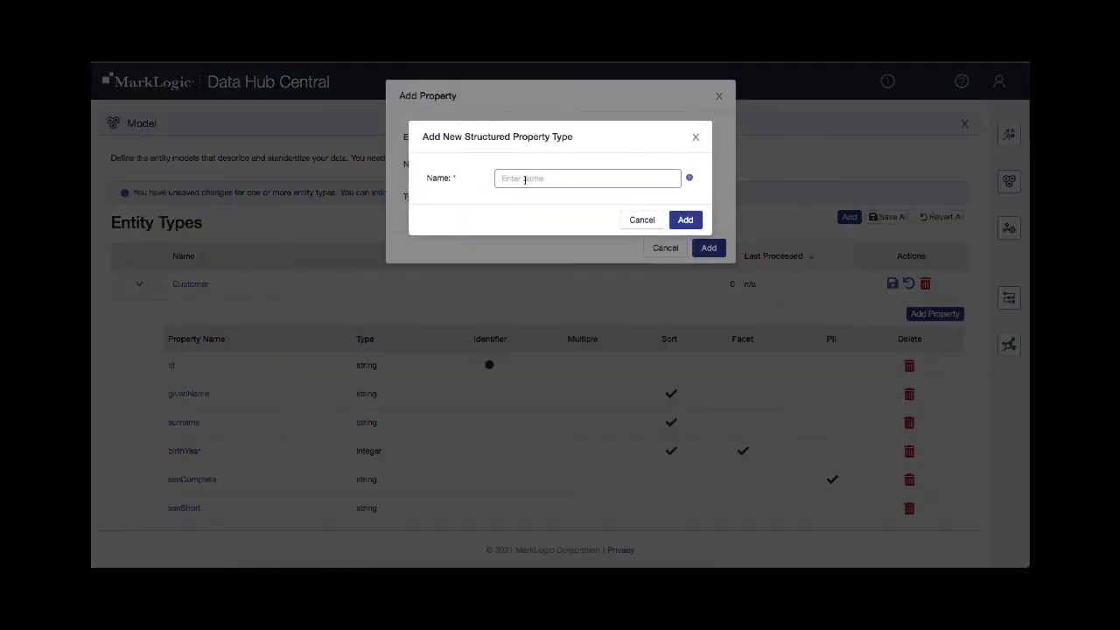
left_click(525, 179)
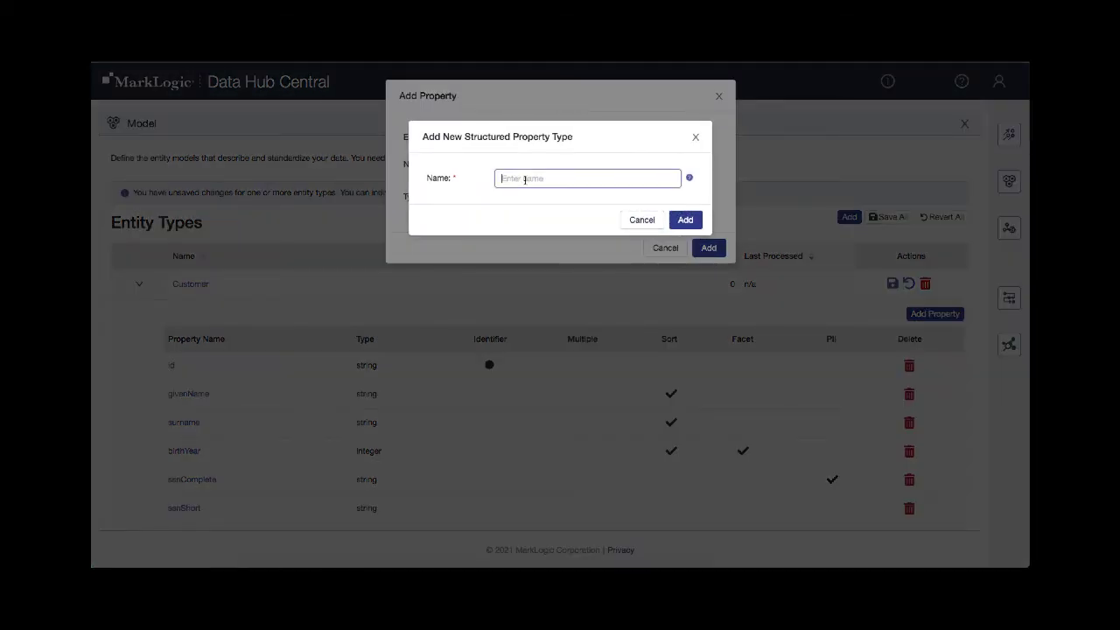
type("address")
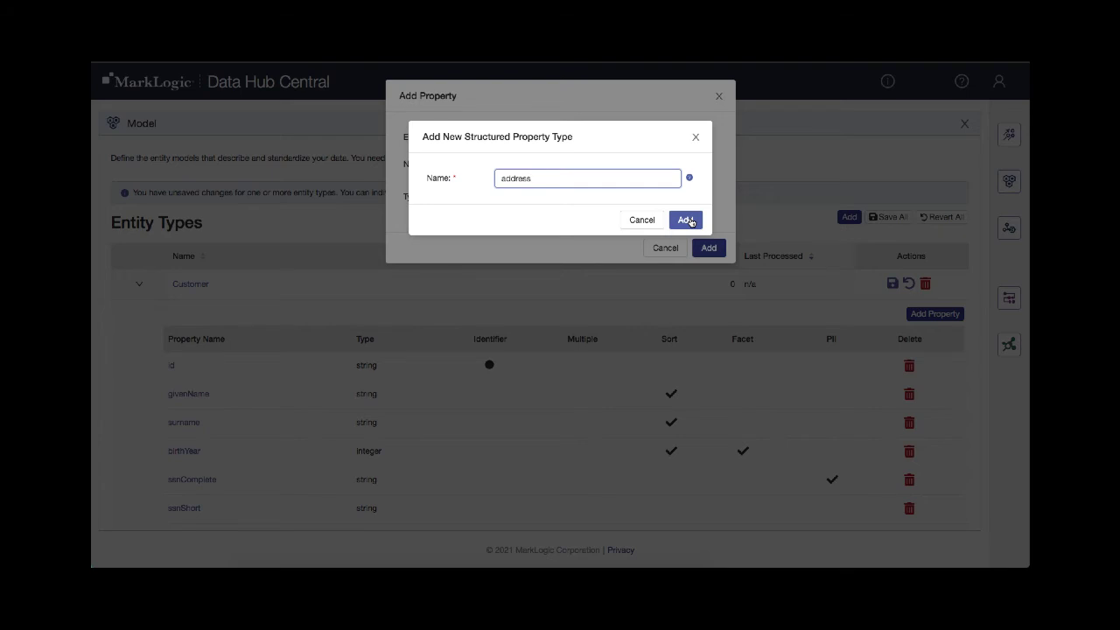
left_click(687, 220)
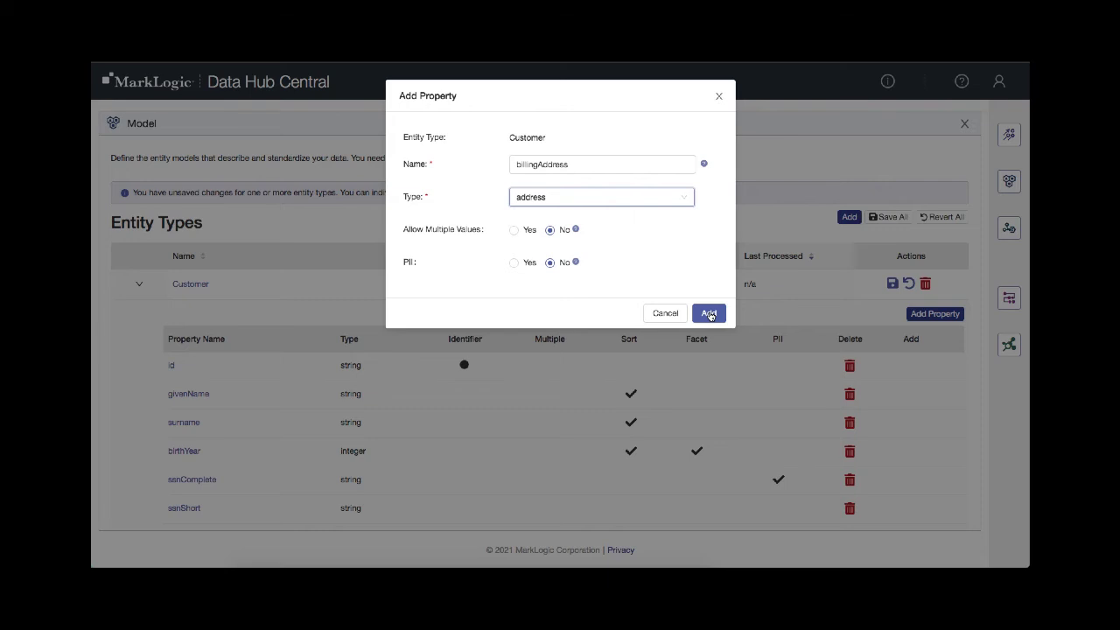
left_click(709, 313)
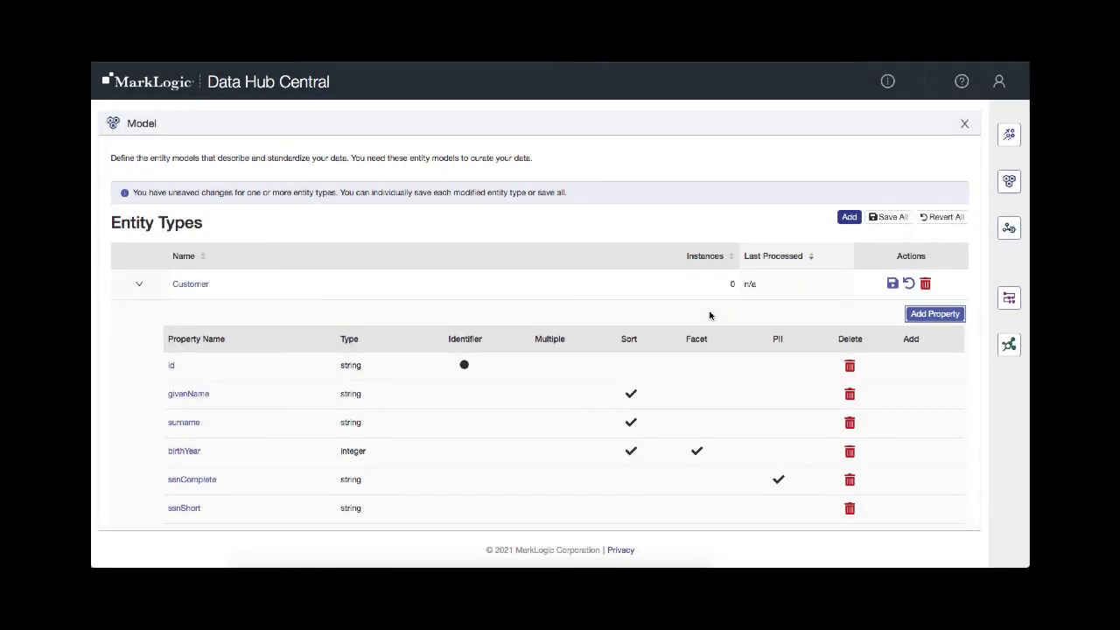
- Add a street property of type string to the address structured type under billingAddress
scroll(456, 500, "down", 1)
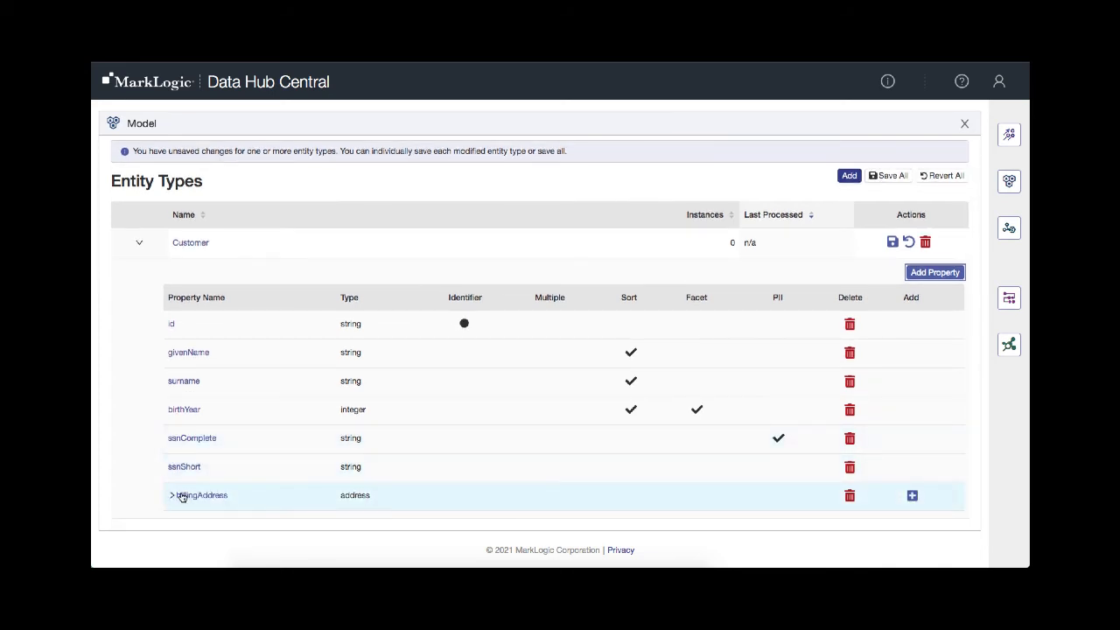
left_click(173, 495)
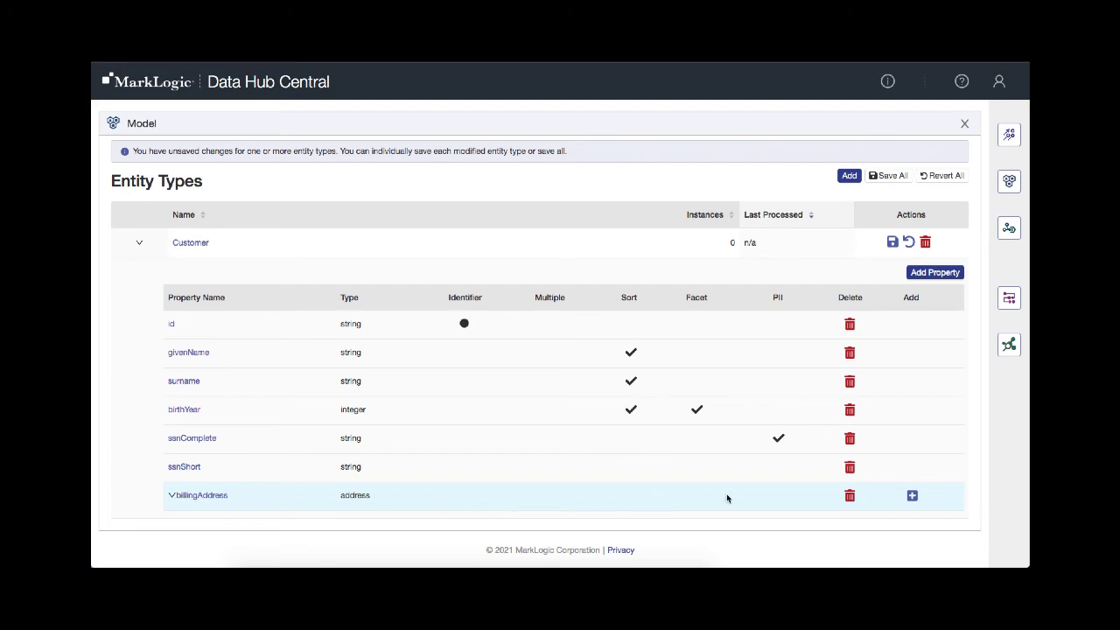
left_click(912, 498)
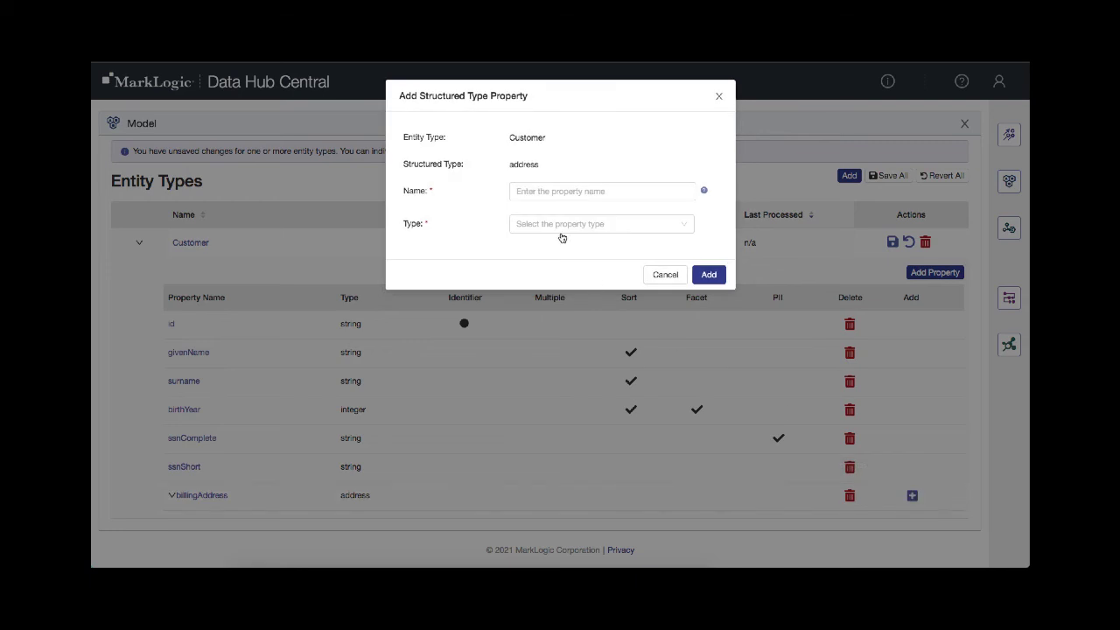
double_click(517, 164)
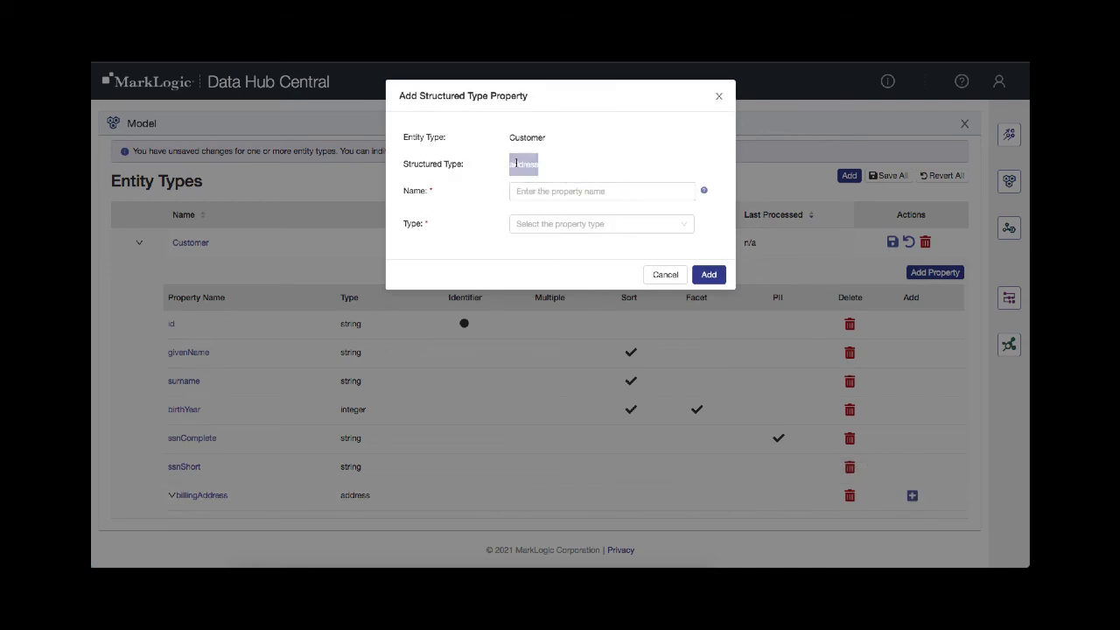
left_click(519, 190)
left_click(519, 190)
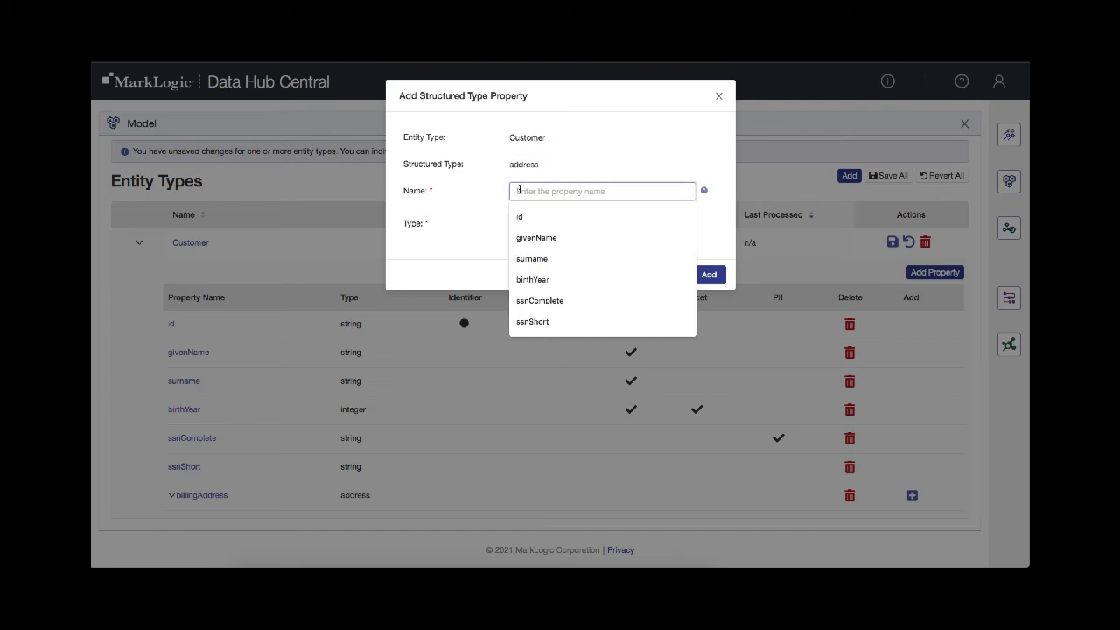
type("street")
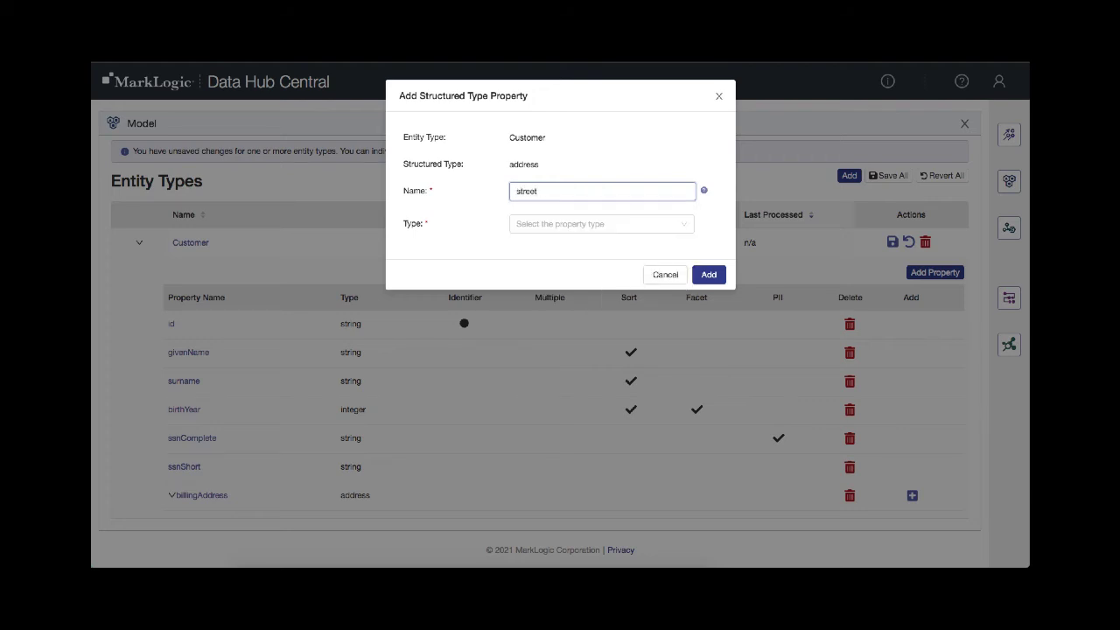
left_click(561, 223)
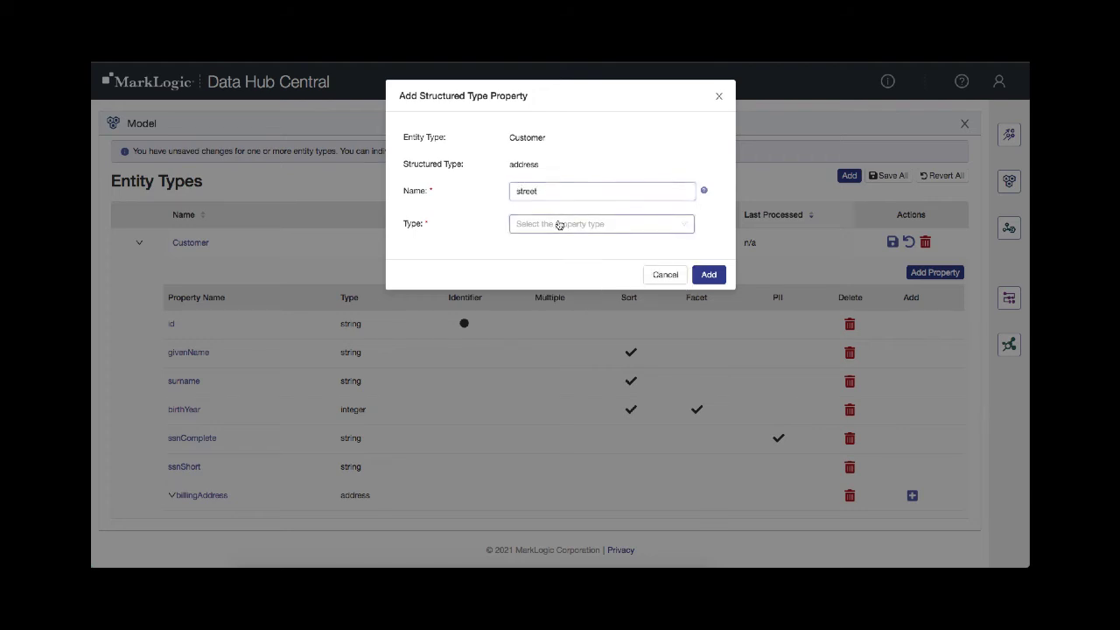
left_click(529, 247)
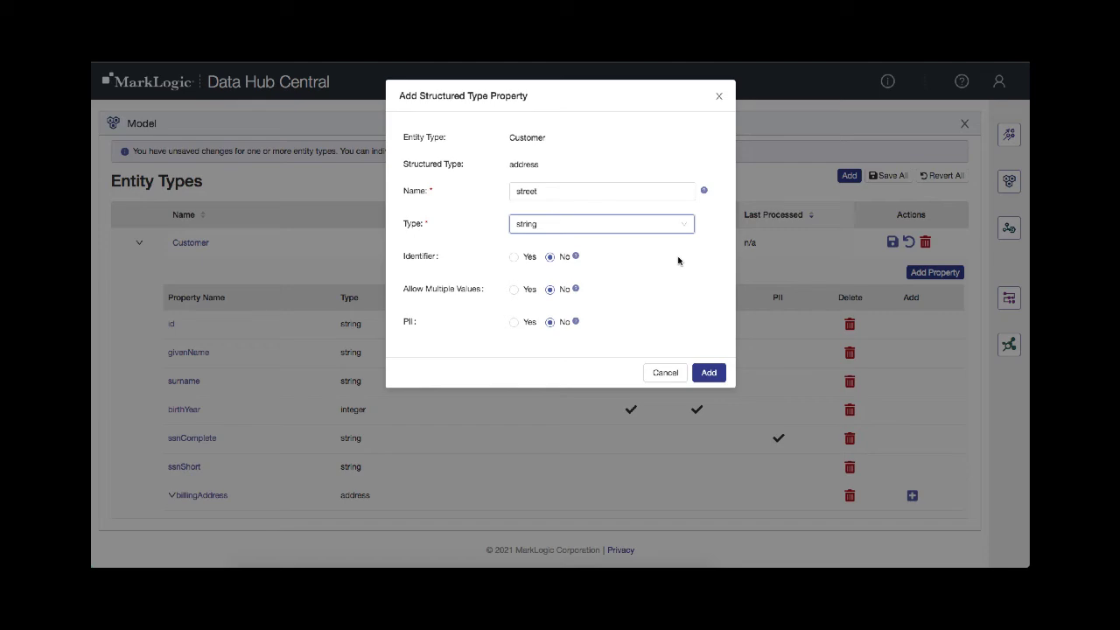
left_click(711, 373)
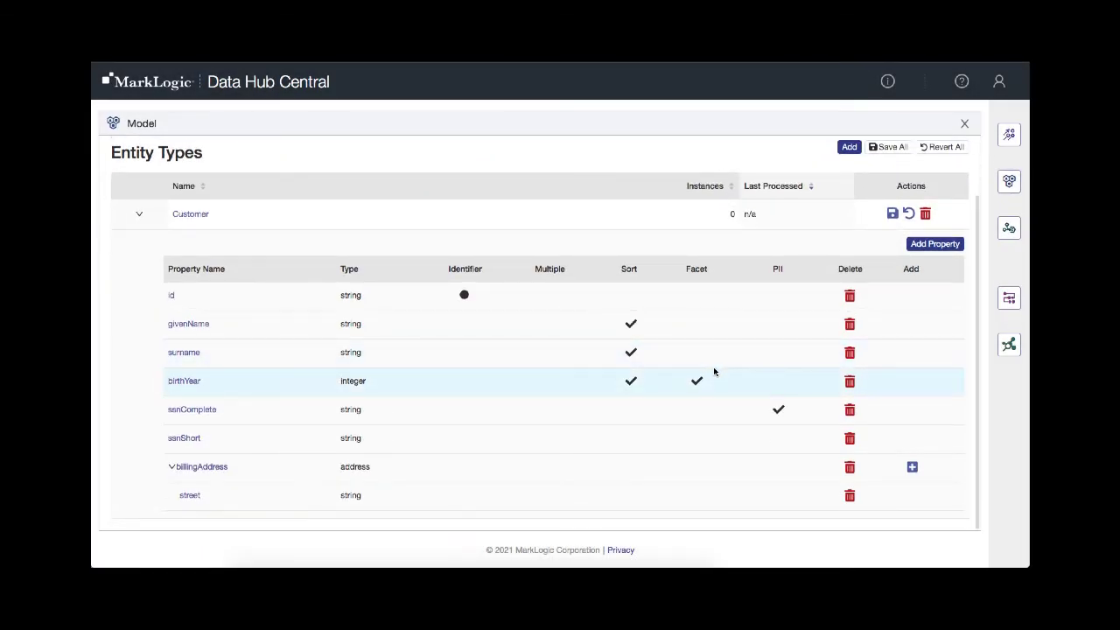
- Add a city property of type string to the address structured type under billingAddress, keeping the default options
left_click(911, 470)
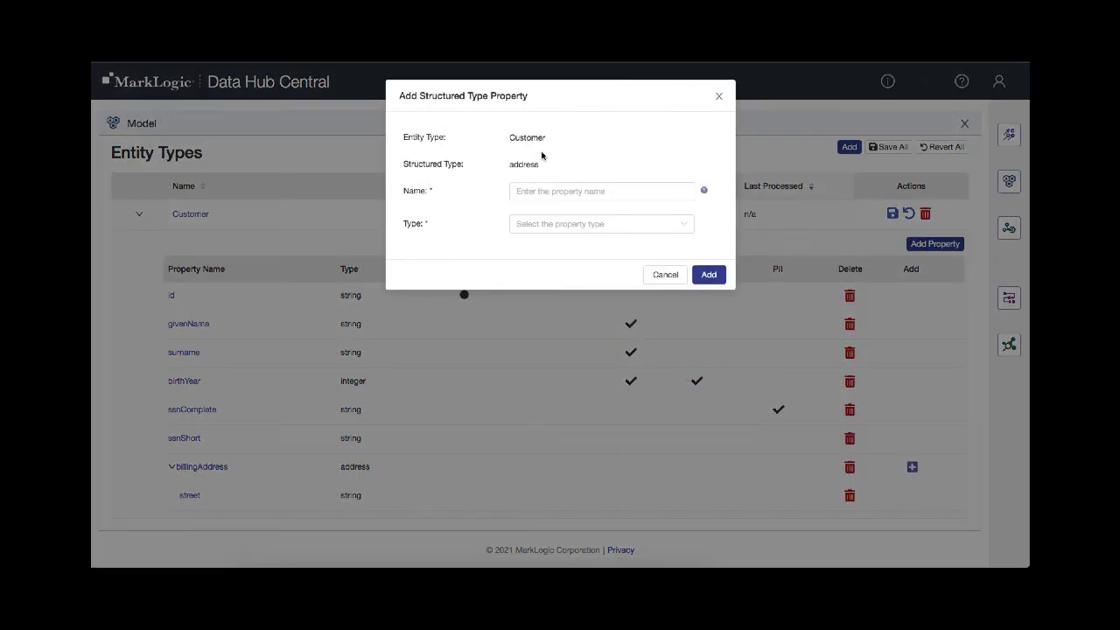
left_click(532, 192)
type("city")
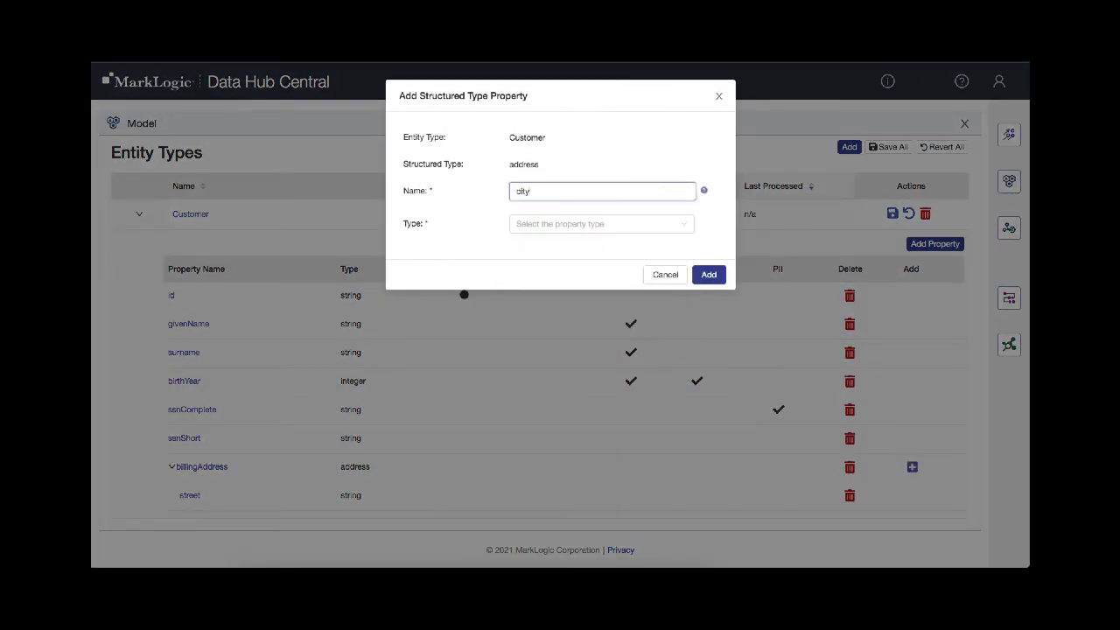
left_click(545, 224)
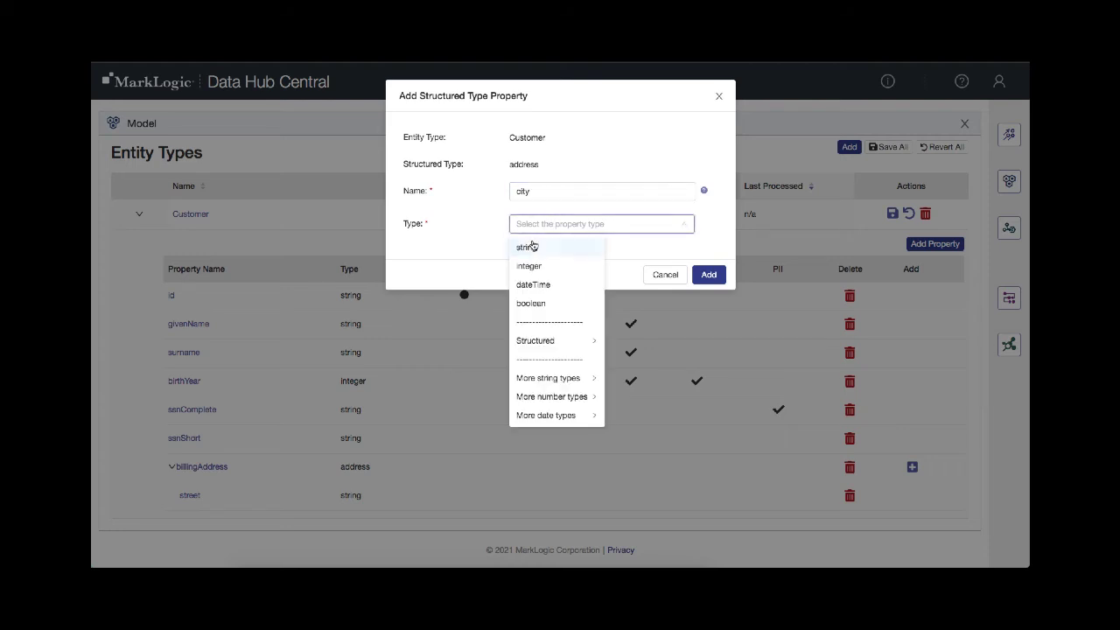
left_click(530, 246)
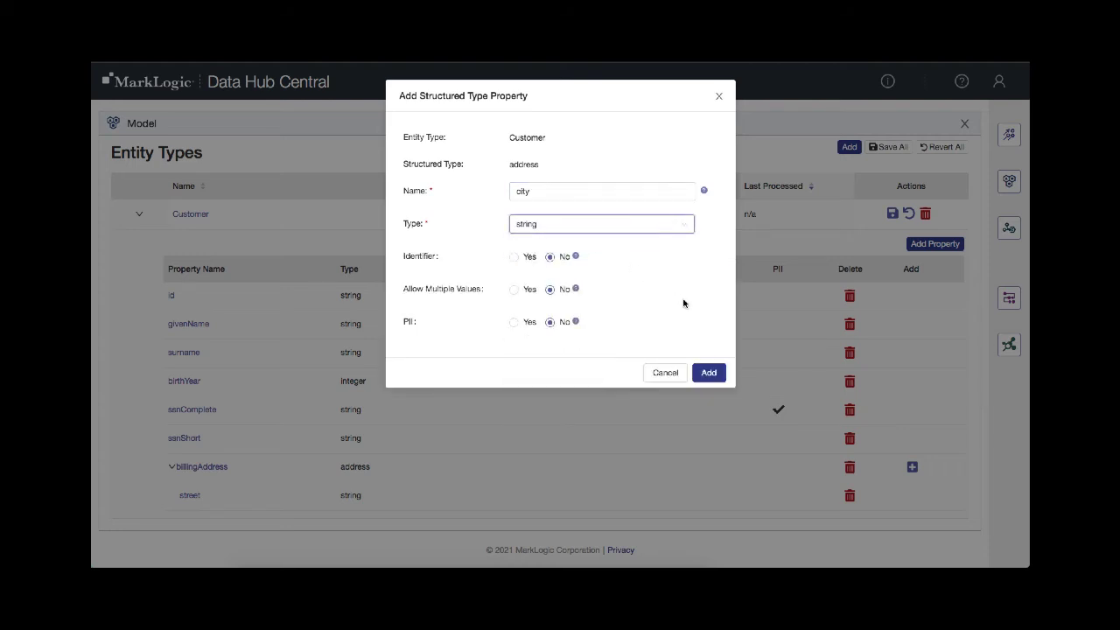
left_click(709, 373)
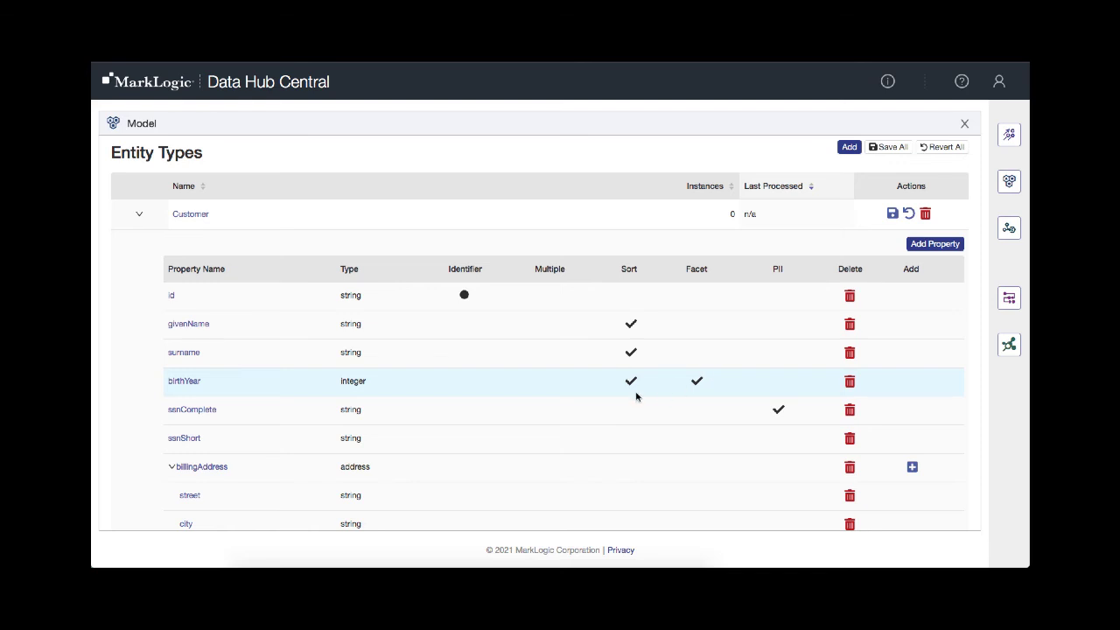
- Add a state property of type string to the address structured type under billingAddress, keeping the default options
left_click(912, 467)
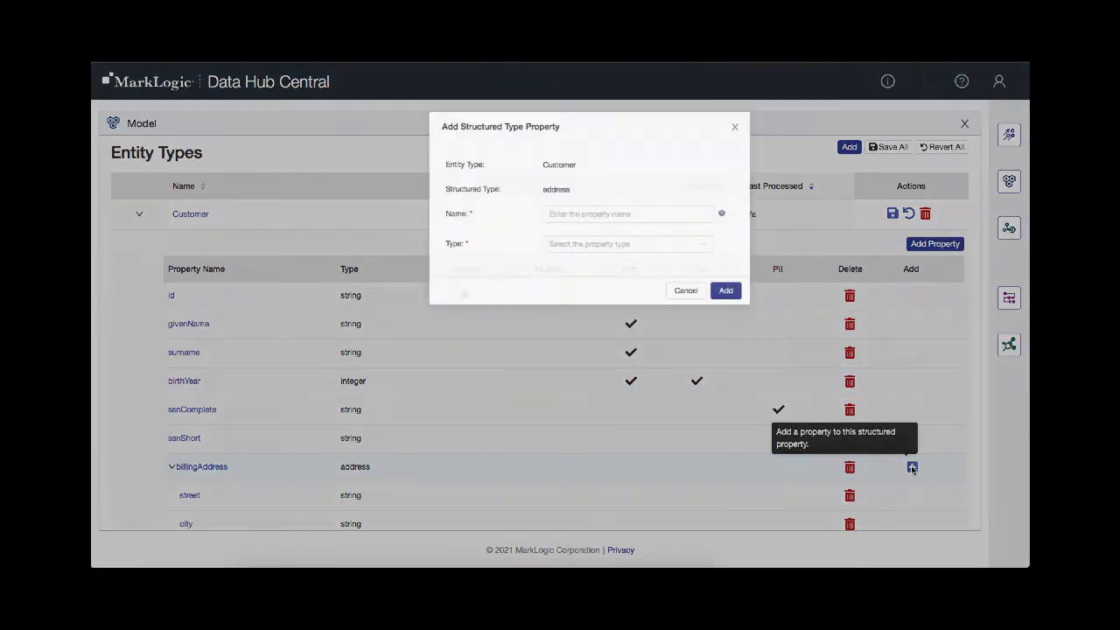
left_click(556, 191)
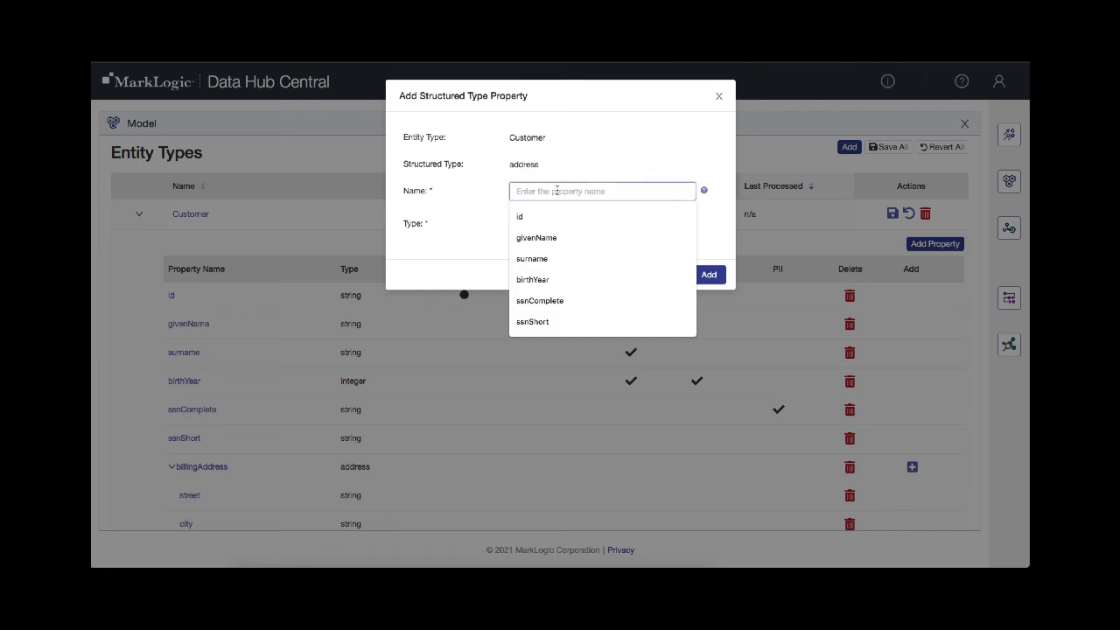
type("state")
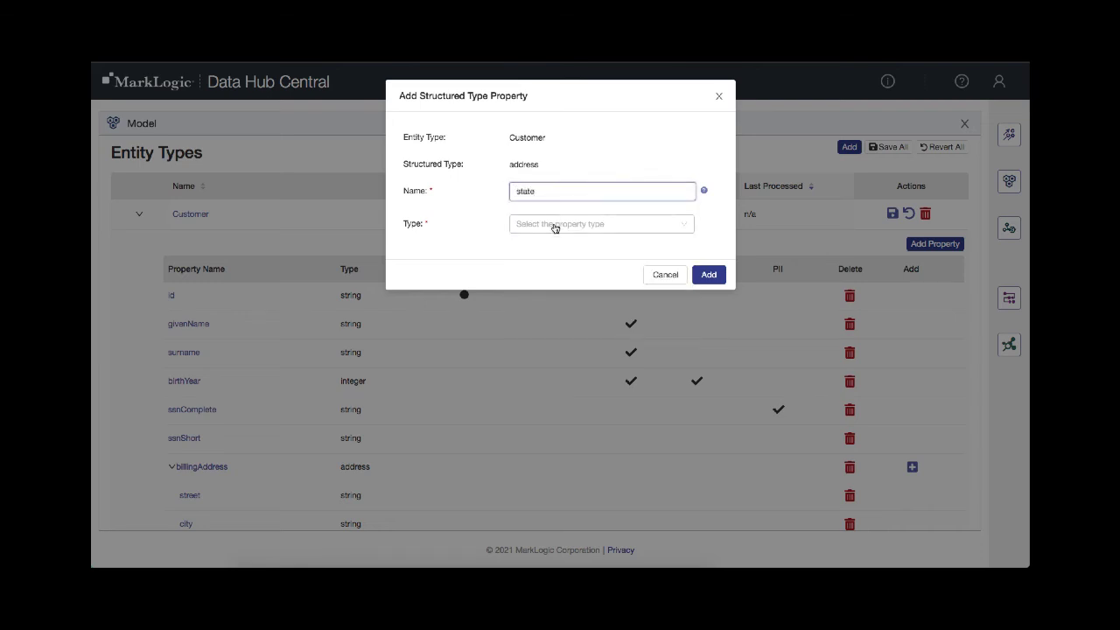
left_click(538, 224)
left_click(531, 246)
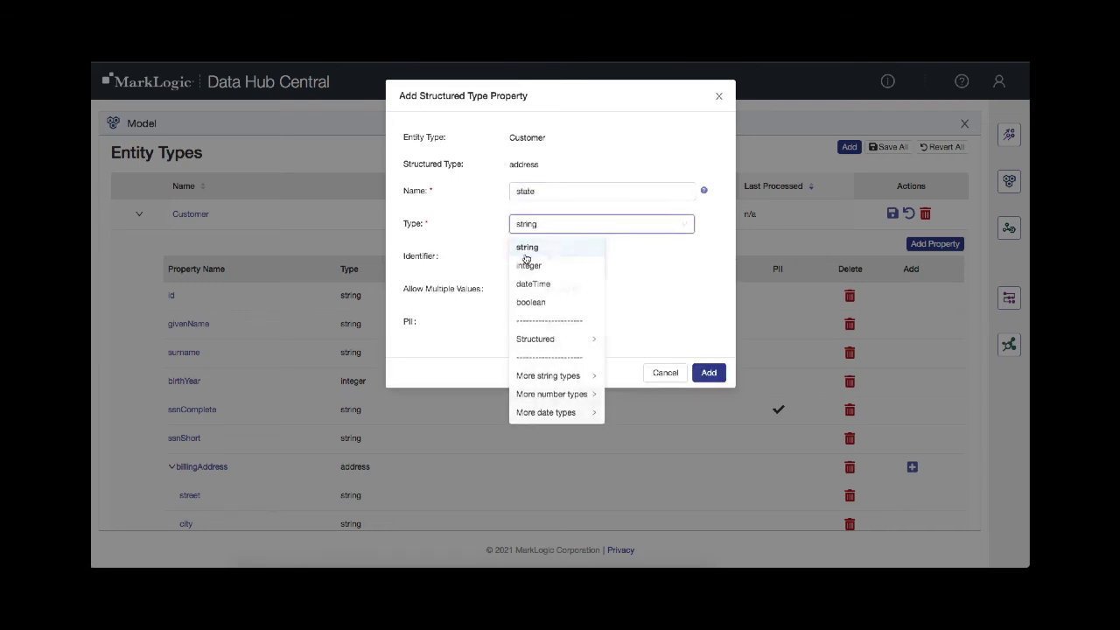
left_click(702, 376)
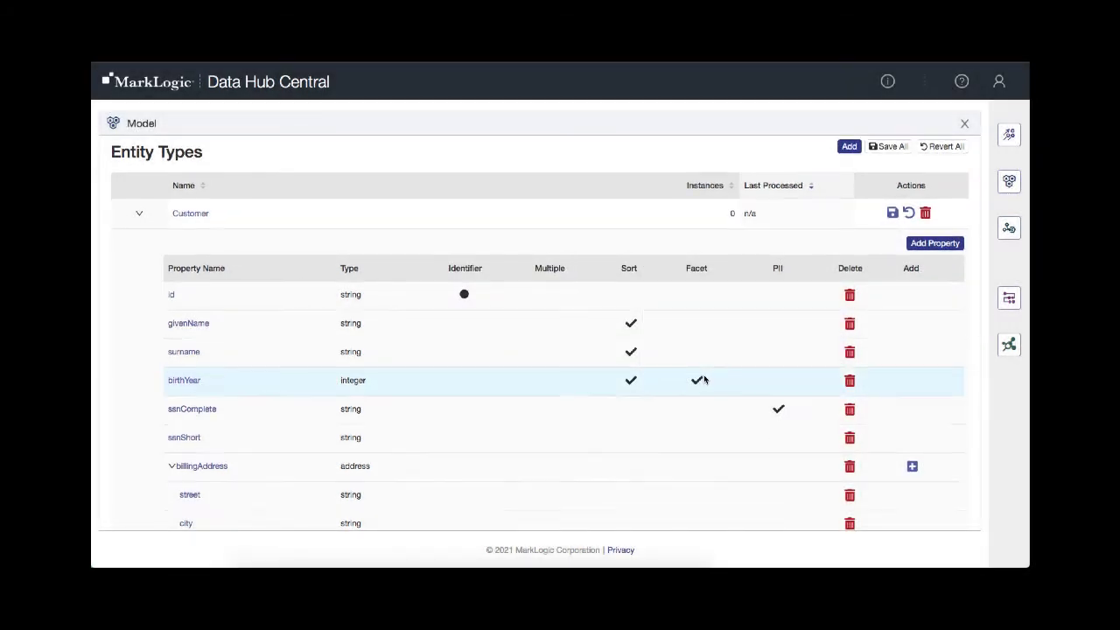
- Add a zip property of type string to the address structured type under billingAddress, keeping the default options
scroll(705, 380, "down", 2)
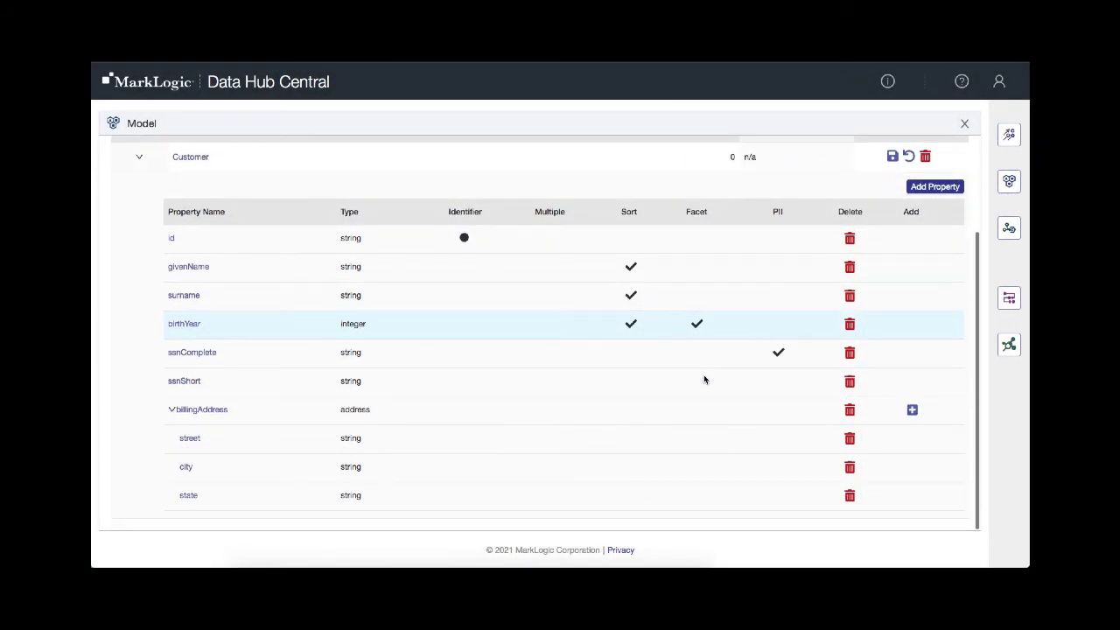
left_click(912, 411)
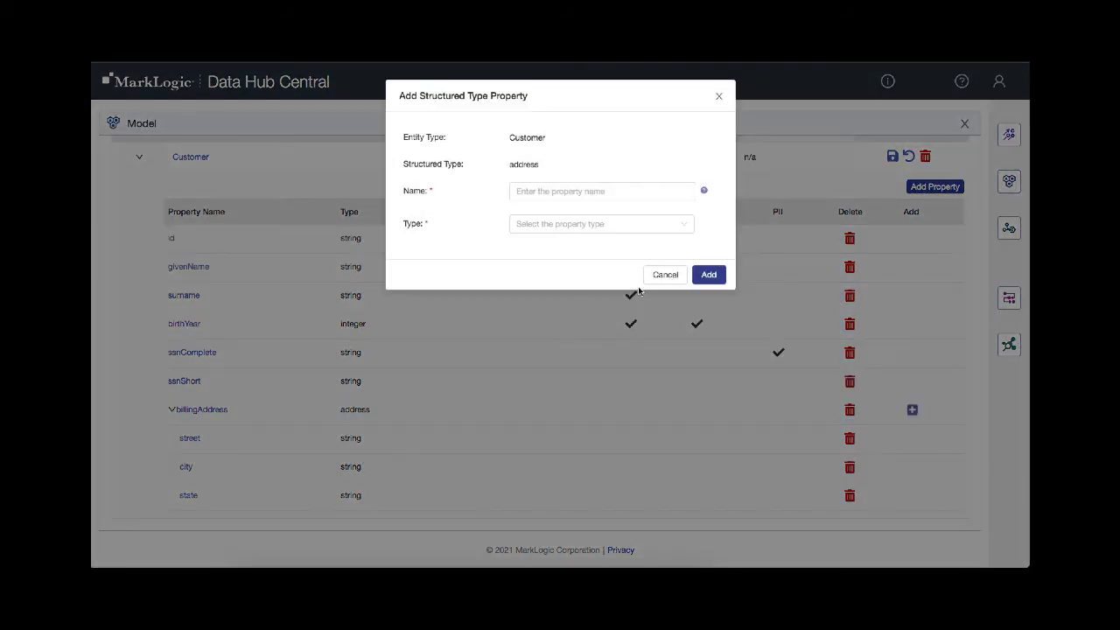
left_click(542, 191)
type("zip")
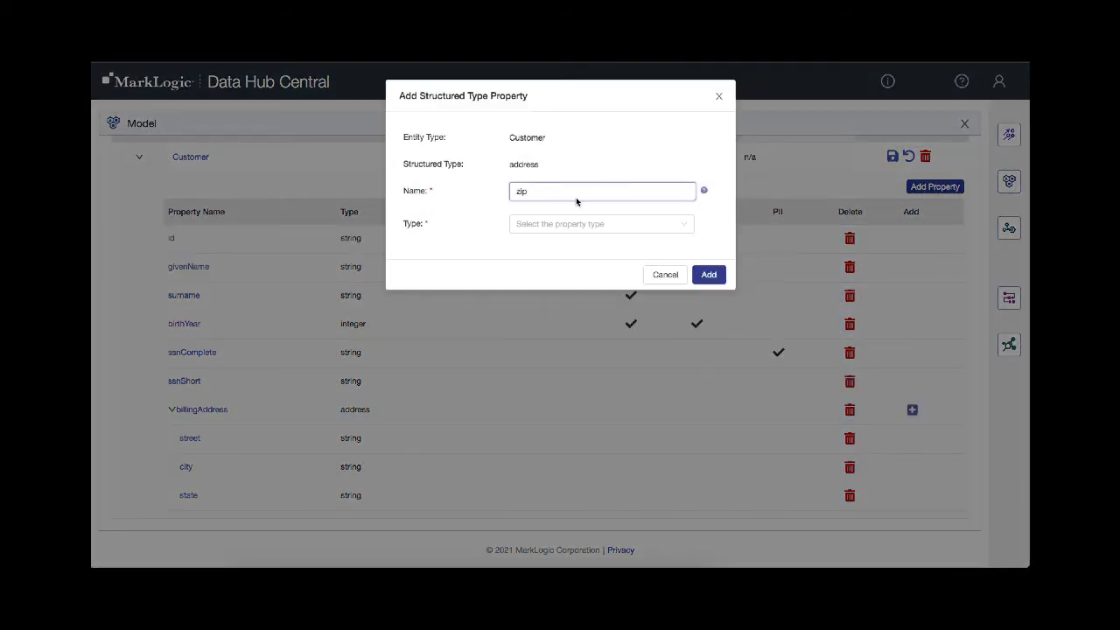
left_click(588, 225)
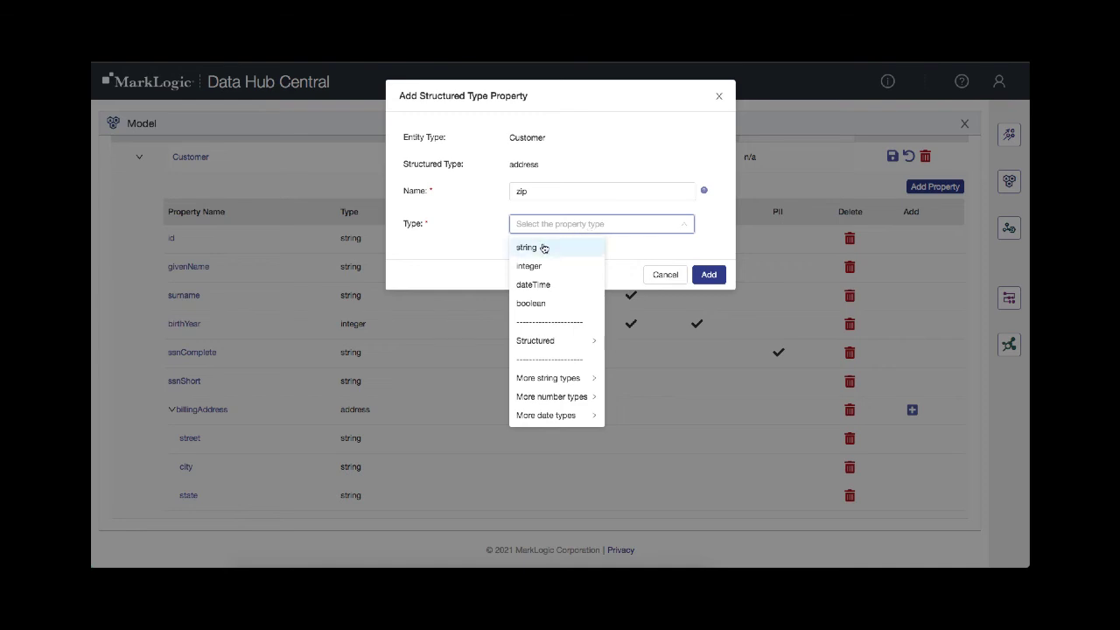
left_click(543, 249)
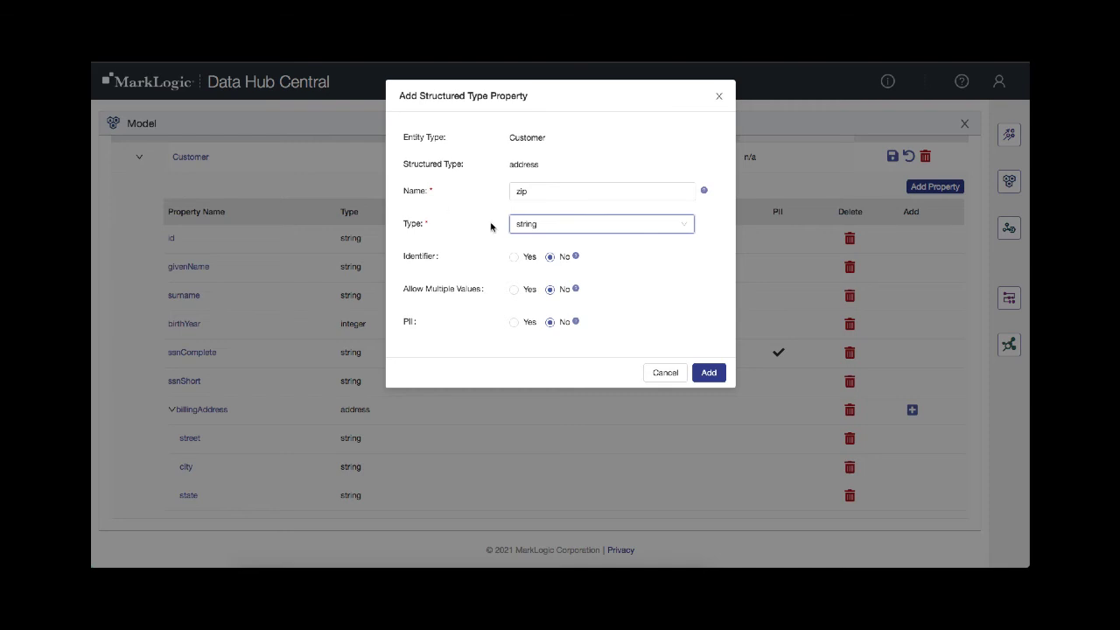
left_click(708, 377)
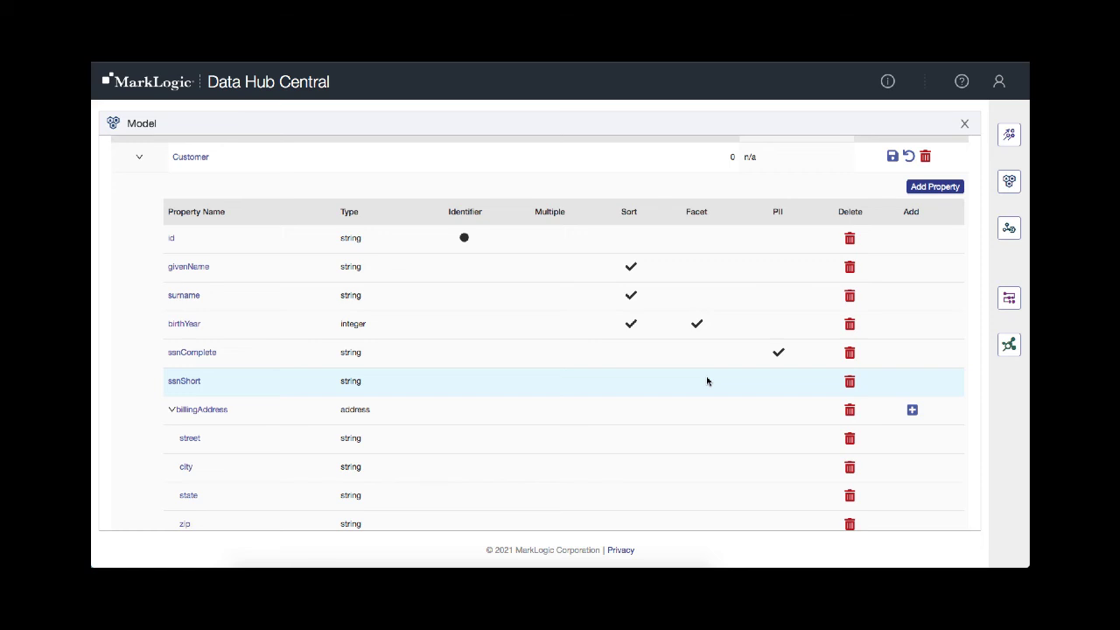
- Add a policies property to the Customer entity, using a new structured property type named policy and allowing multiple values
scroll(708, 380, "down", 2)
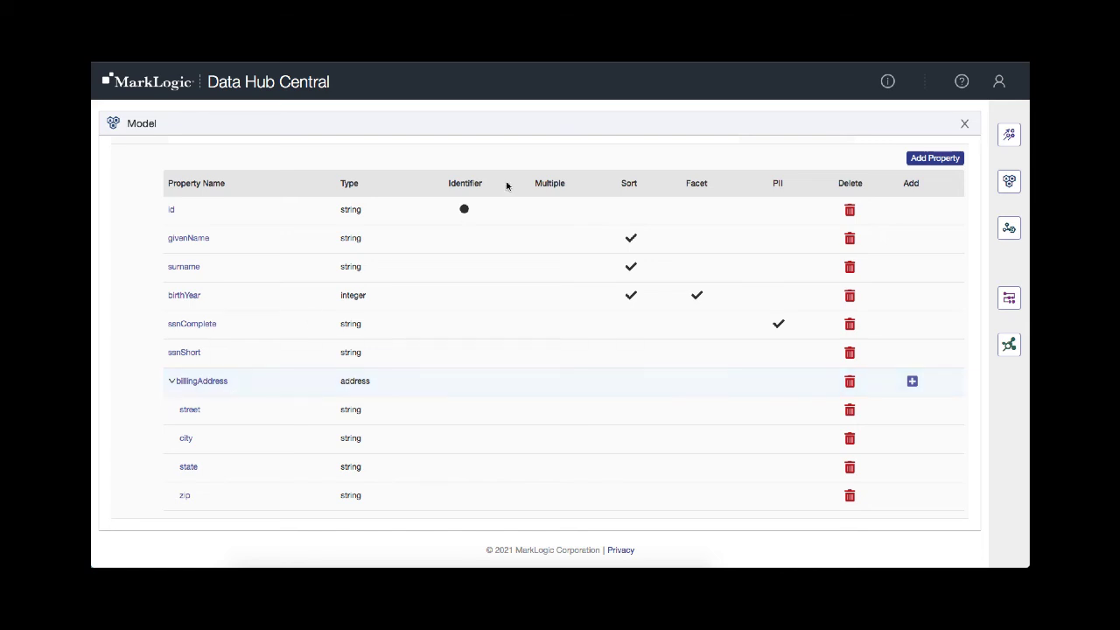
left_click(935, 160)
left_click(514, 166)
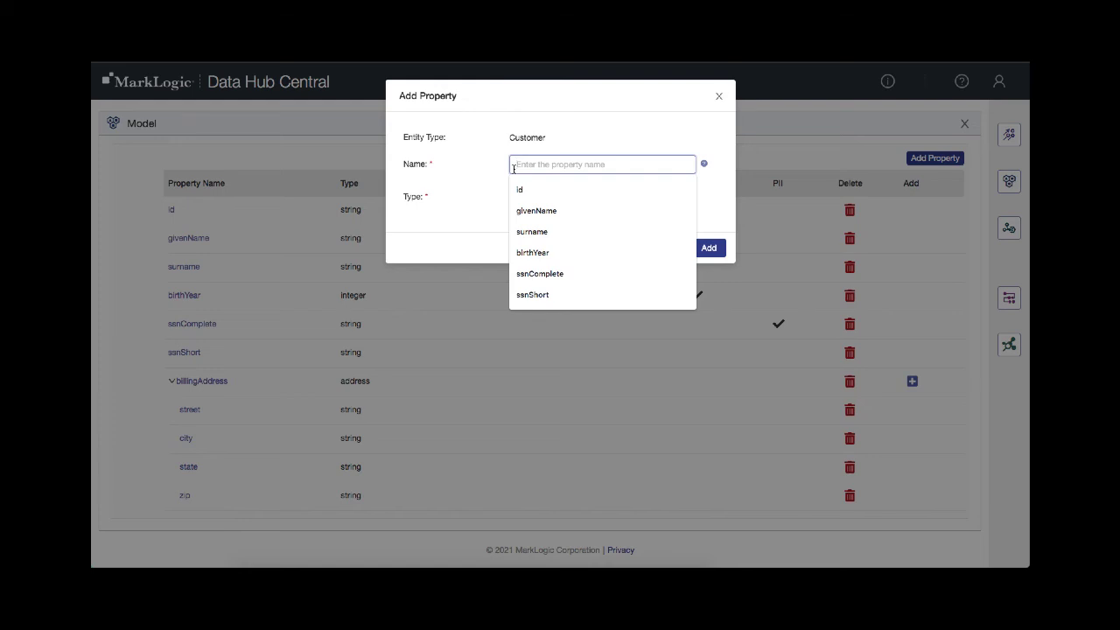
type("policia")
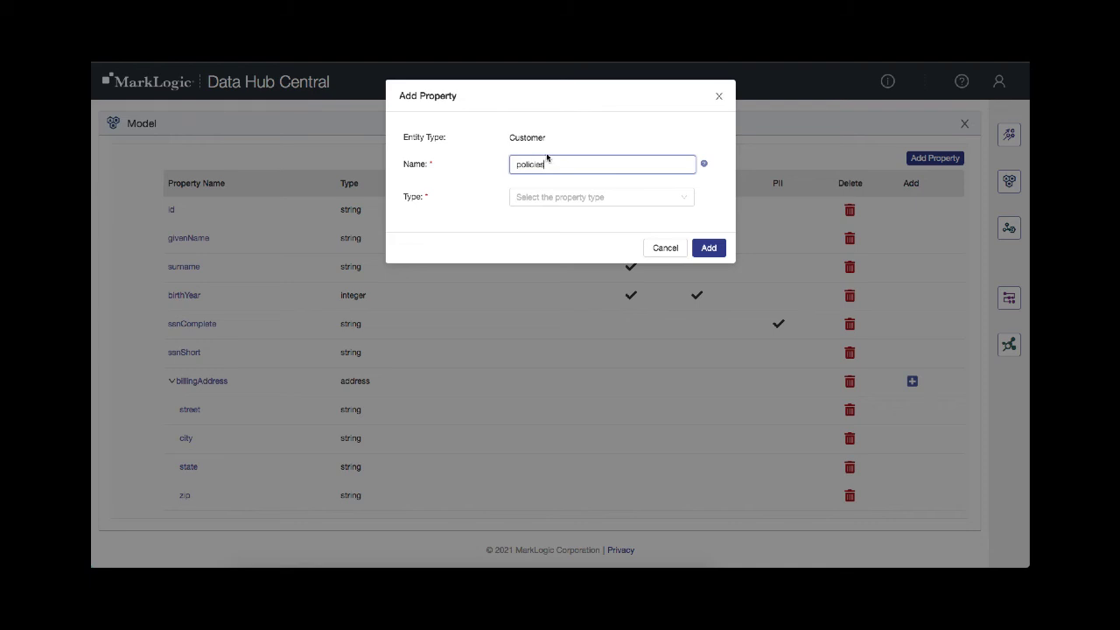
left_click(595, 198)
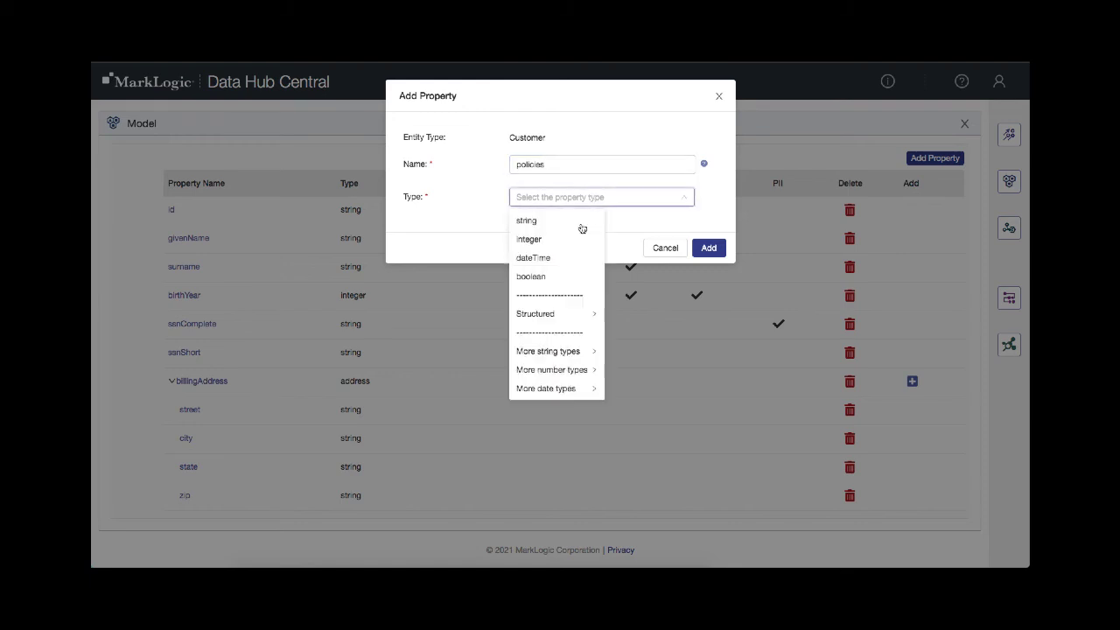
left_click(561, 315)
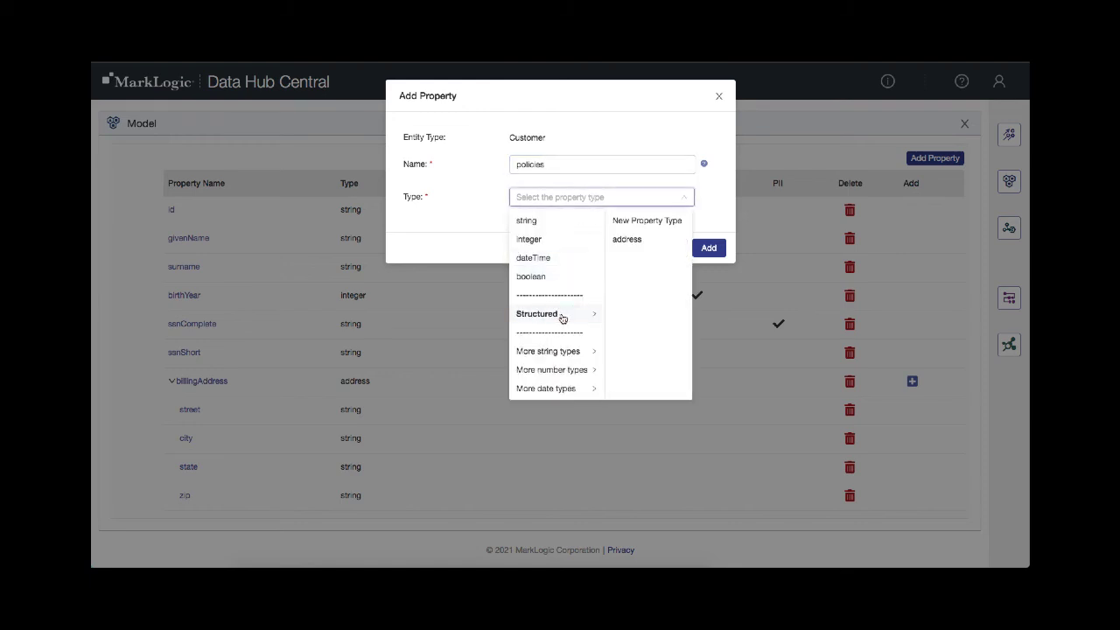
left_click(652, 221)
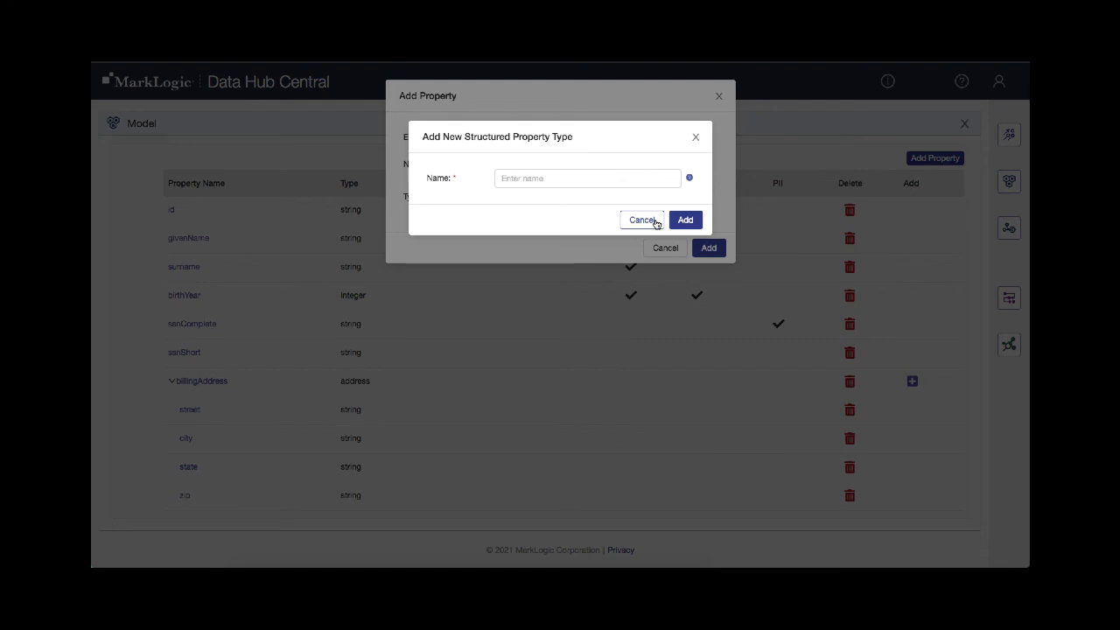
left_click(548, 182)
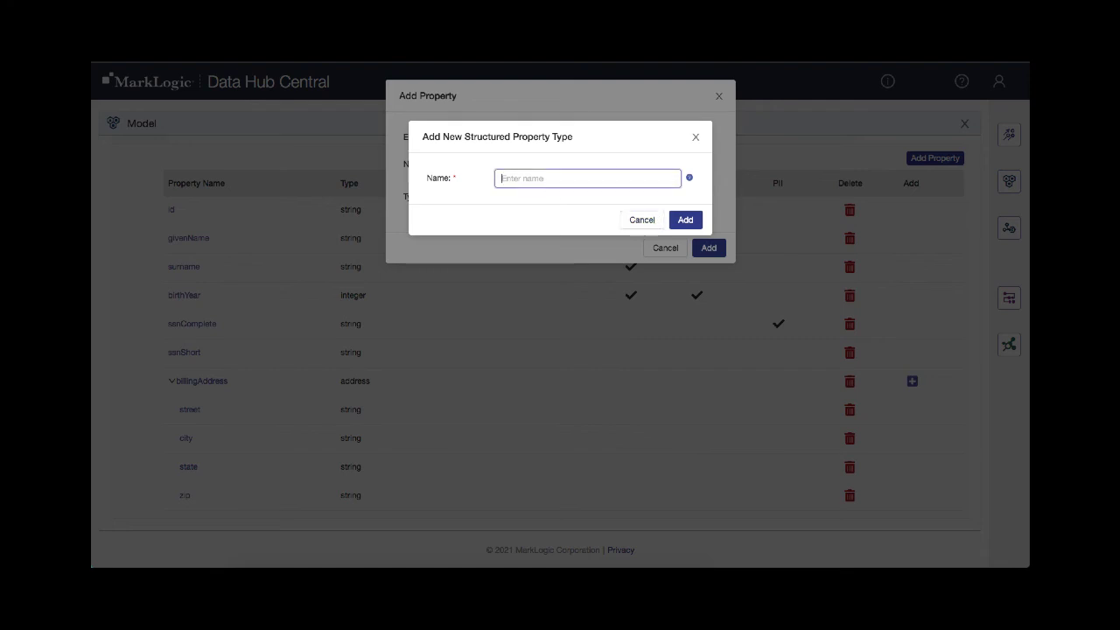
type("policy")
left_click(685, 220)
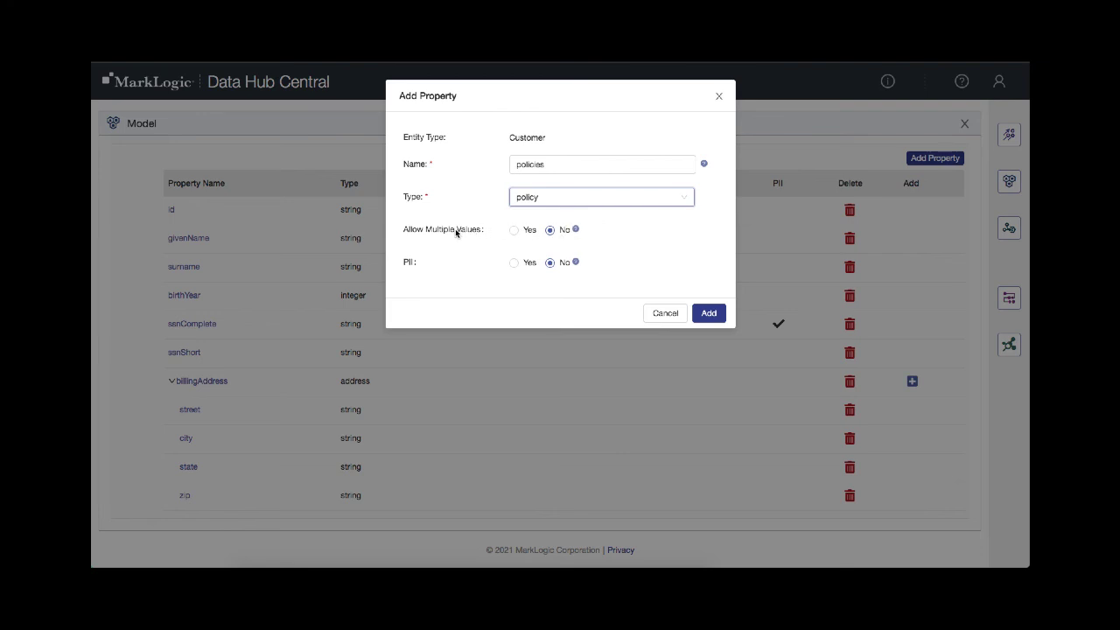
left_click(515, 231)
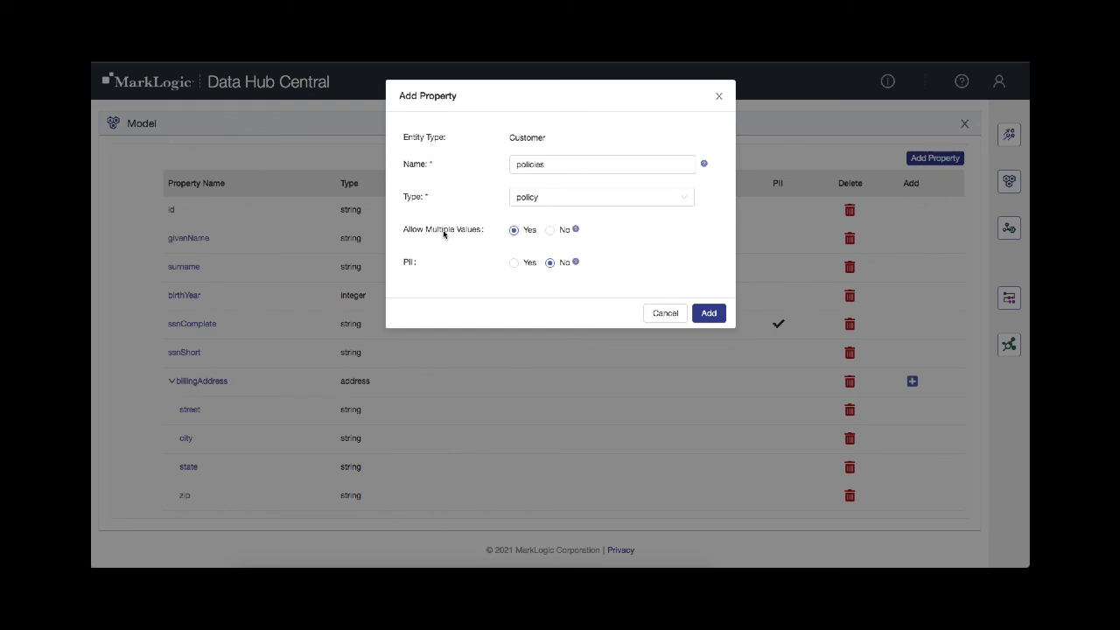
left_click(710, 314)
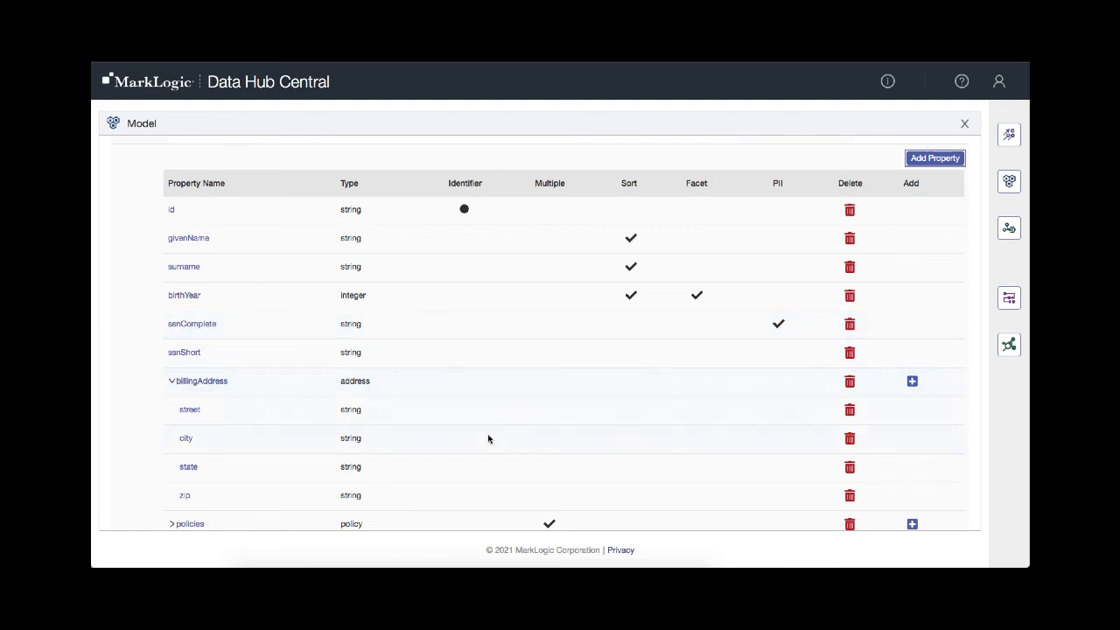
- Add a policyType property of type string to the policy structured type under policies, keeping the default options
scroll(487, 438, "down", 1)
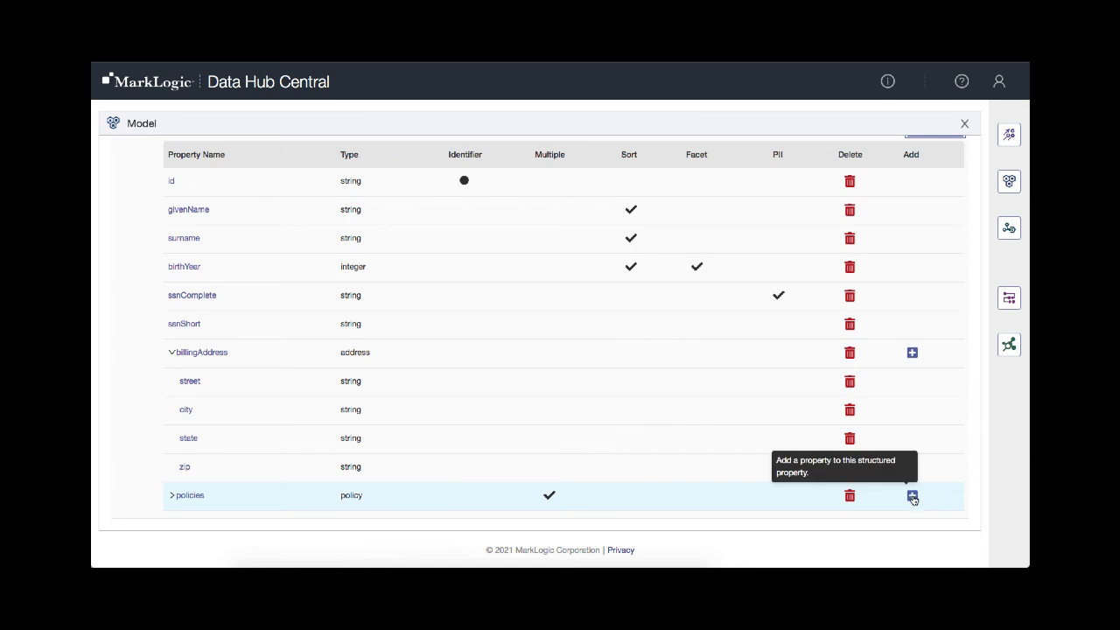
left_click(913, 496)
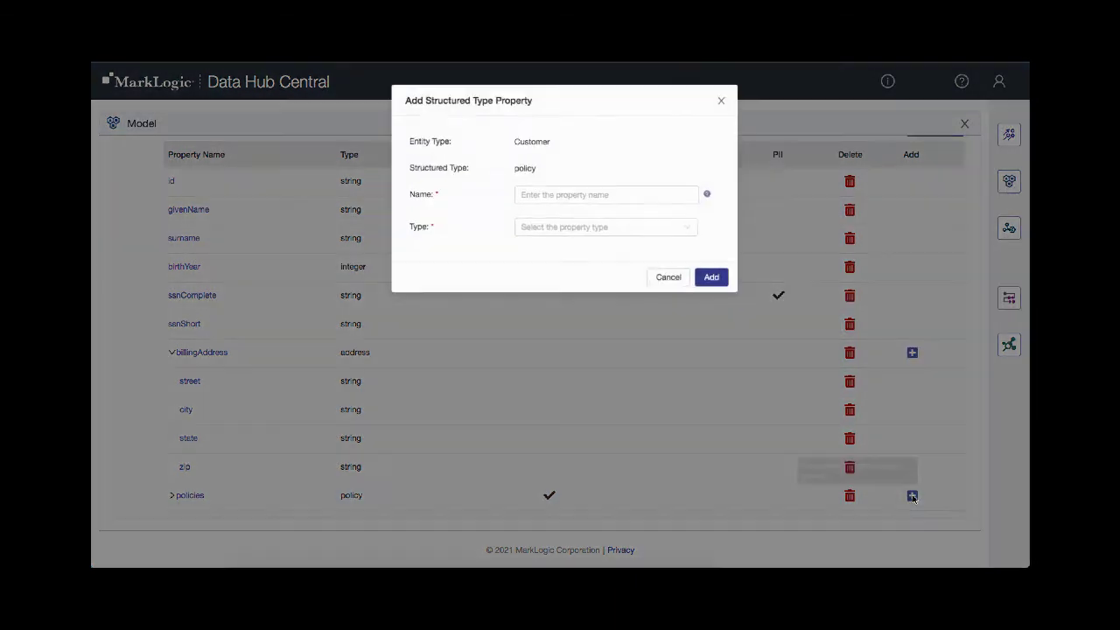
left_click(531, 191)
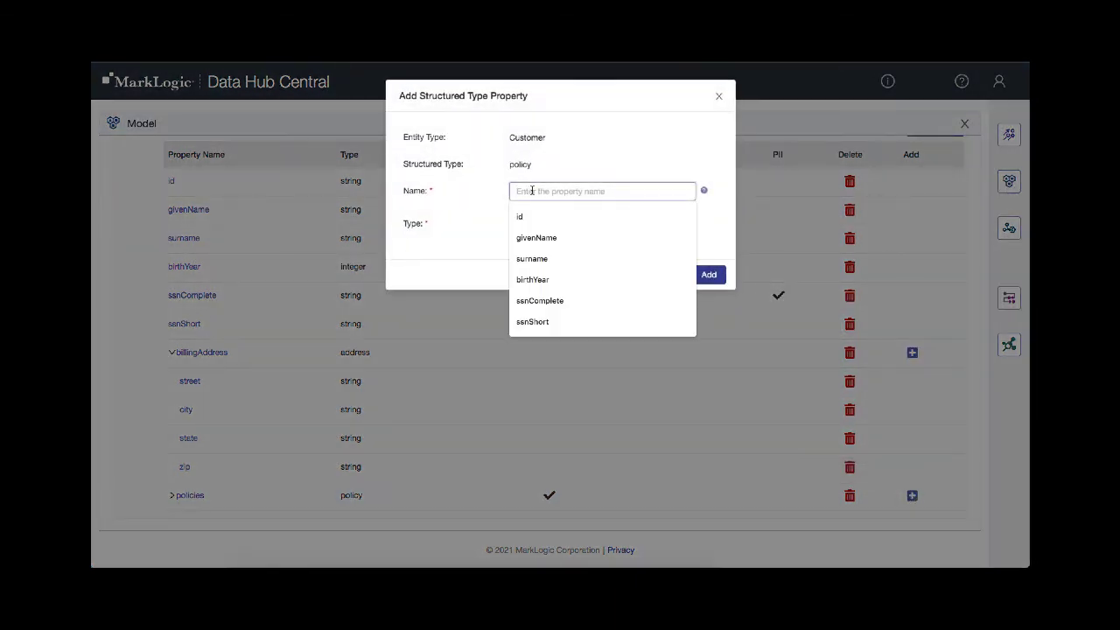
type("pol")
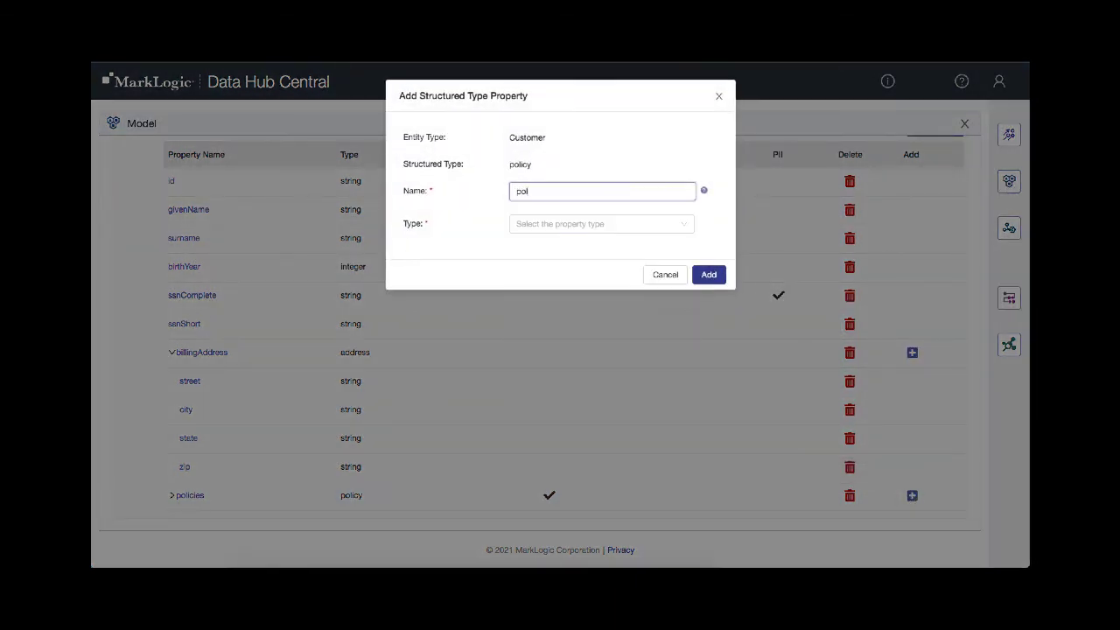
type("icyType")
left_click(564, 224)
left_click(530, 246)
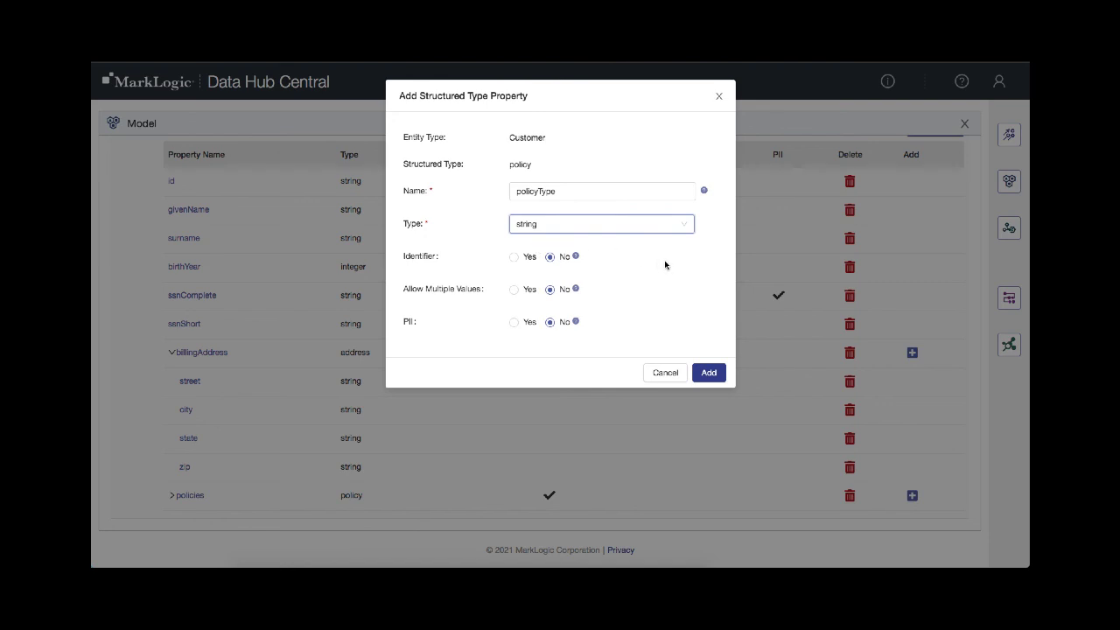
left_click(709, 373)
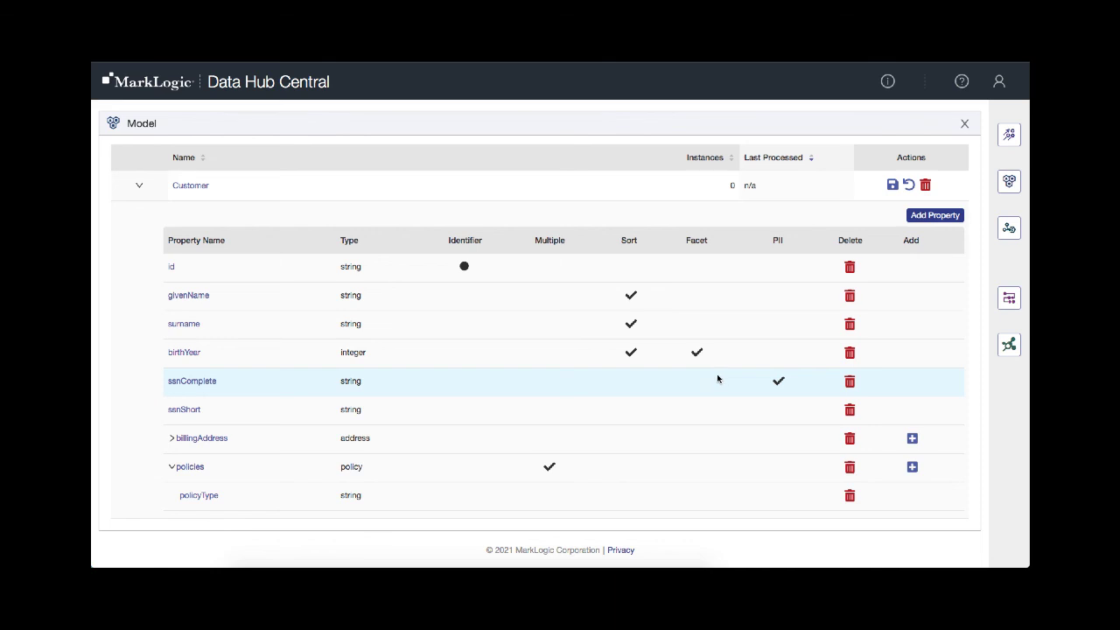
- Add a policyNumber property of type string to the policy structured type under policies, keeping the default options
left_click(912, 469)
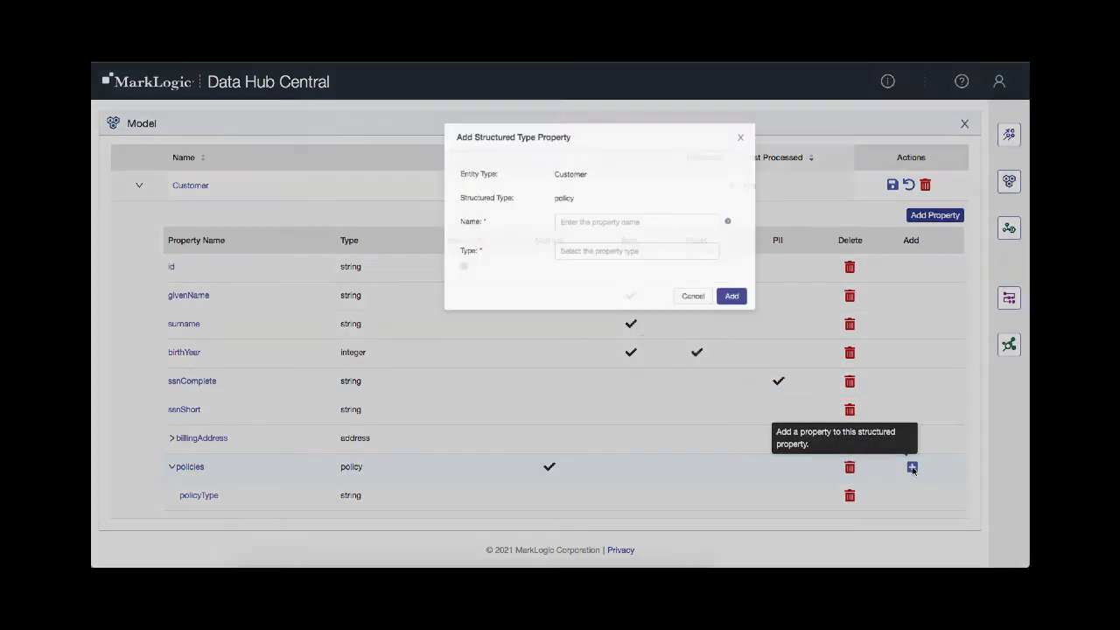
left_click(552, 191)
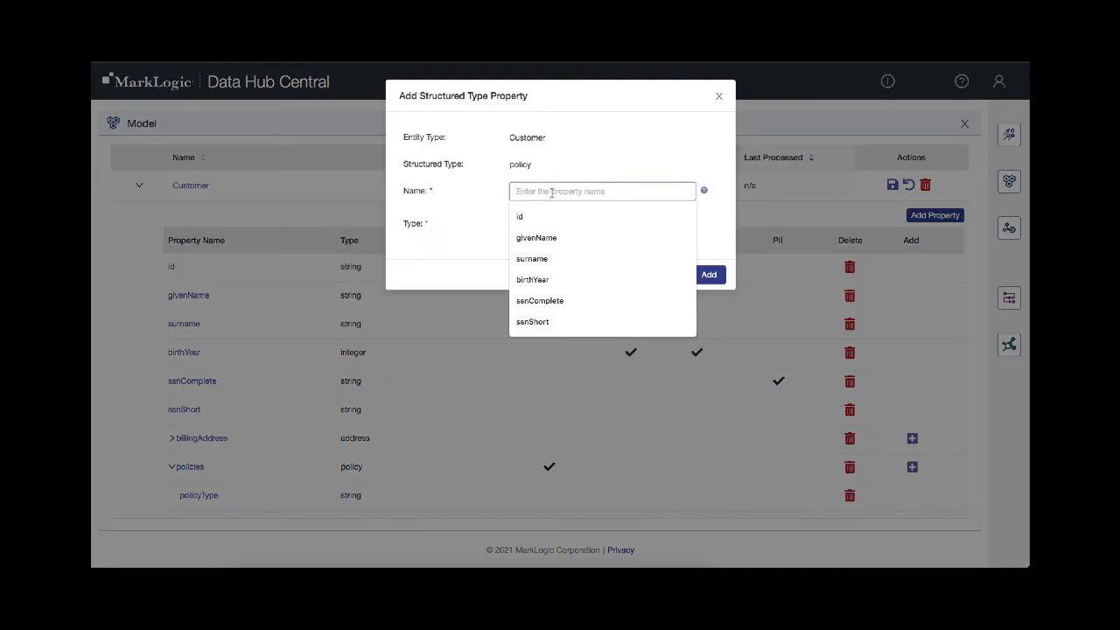
type("policyNum")
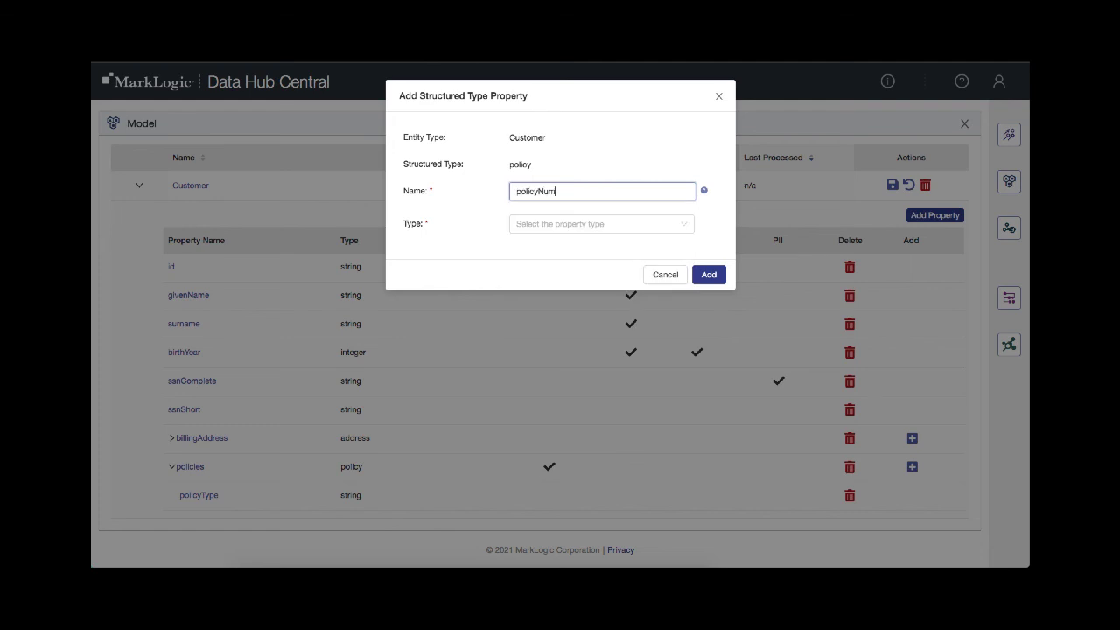
type("ber")
left_click(595, 223)
left_click(538, 245)
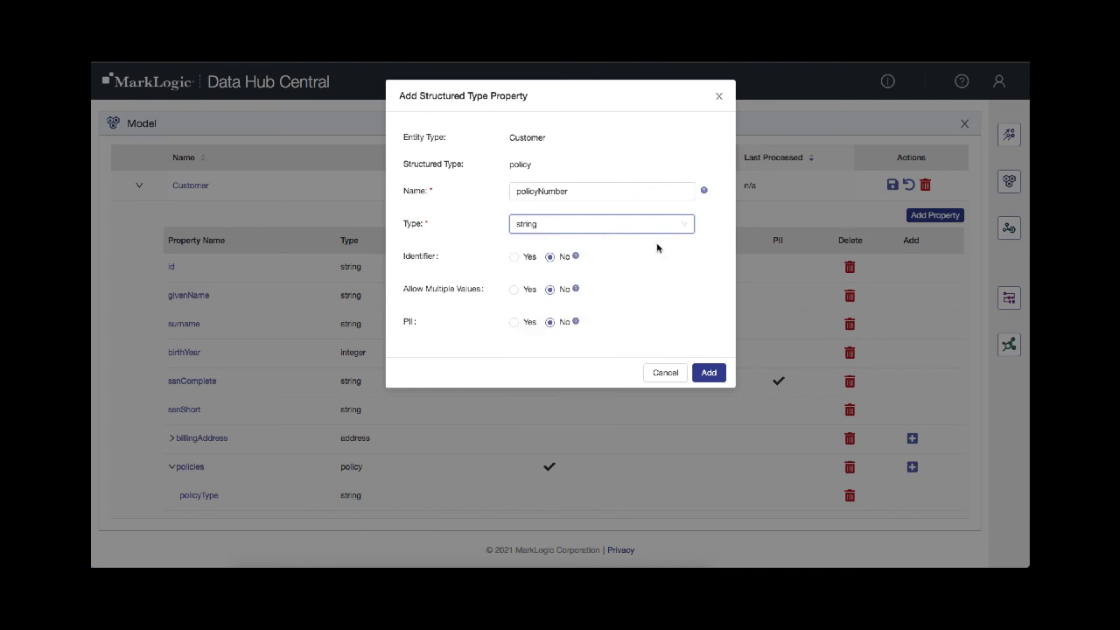
left_click(711, 373)
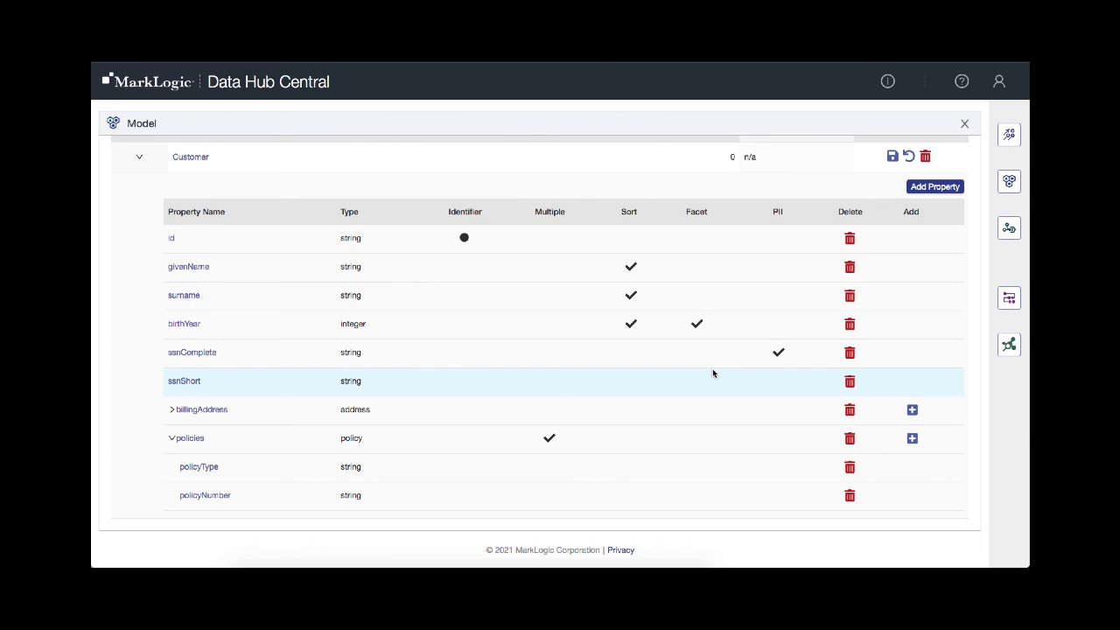
- Add a policyZip property of type string to the policy structured type under policies, keeping the default options
left_click(912, 438)
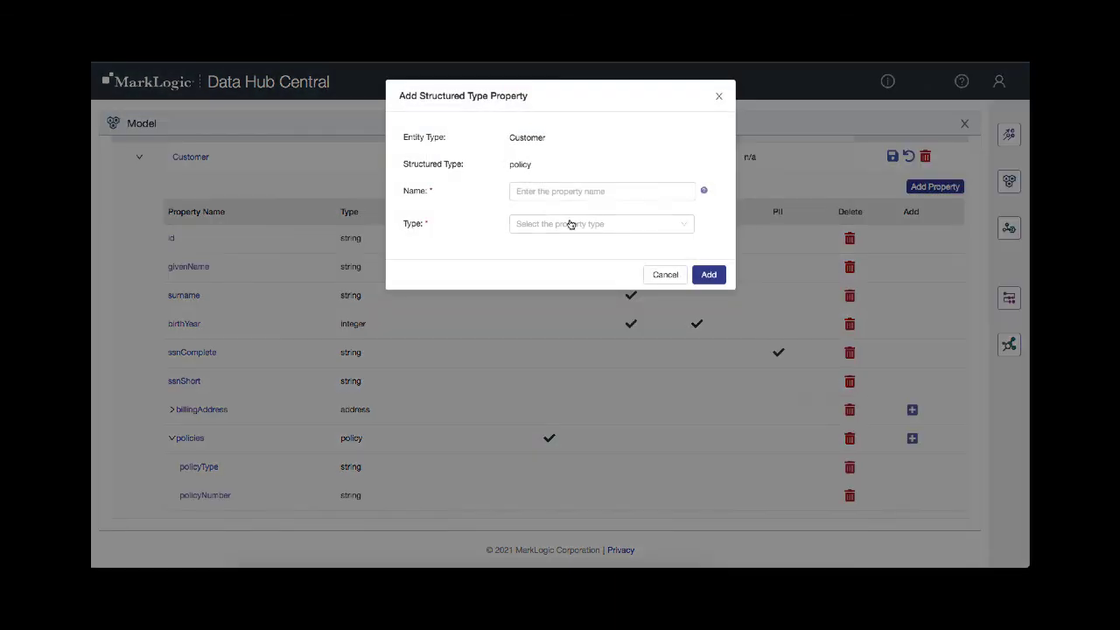
left_click(553, 191)
type("pol")
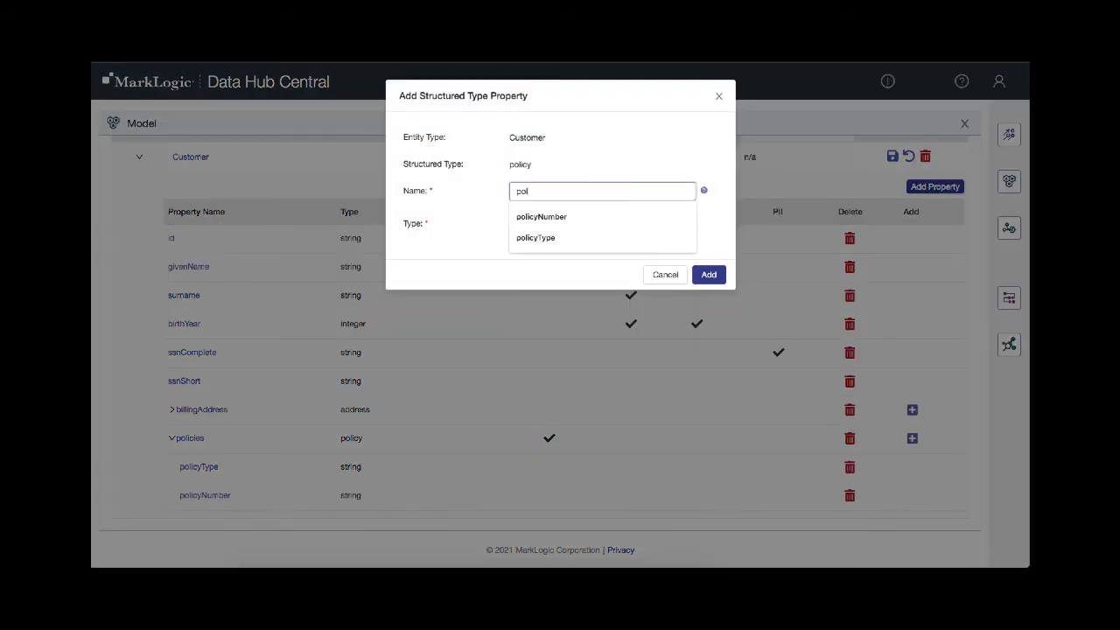
type("icyZ")
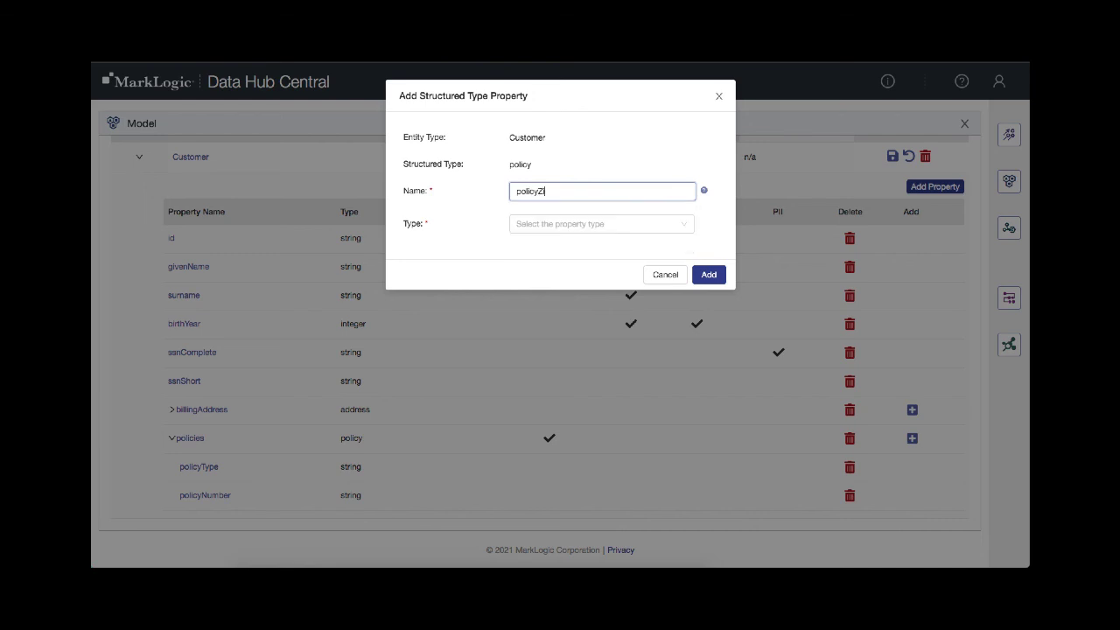
type("ip")
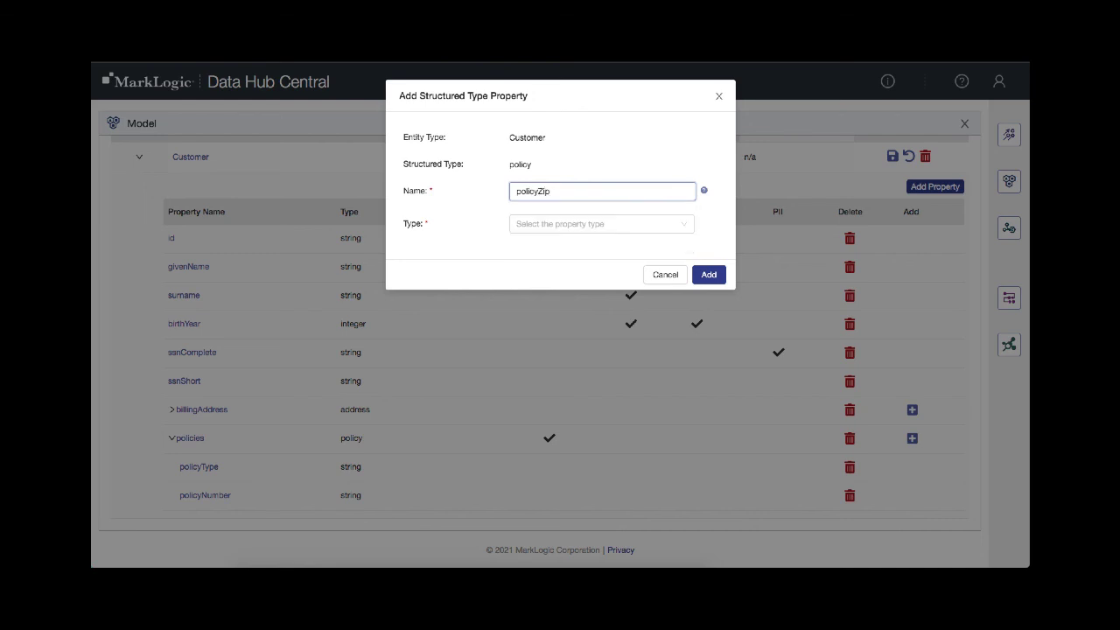
left_click(604, 220)
left_click(532, 251)
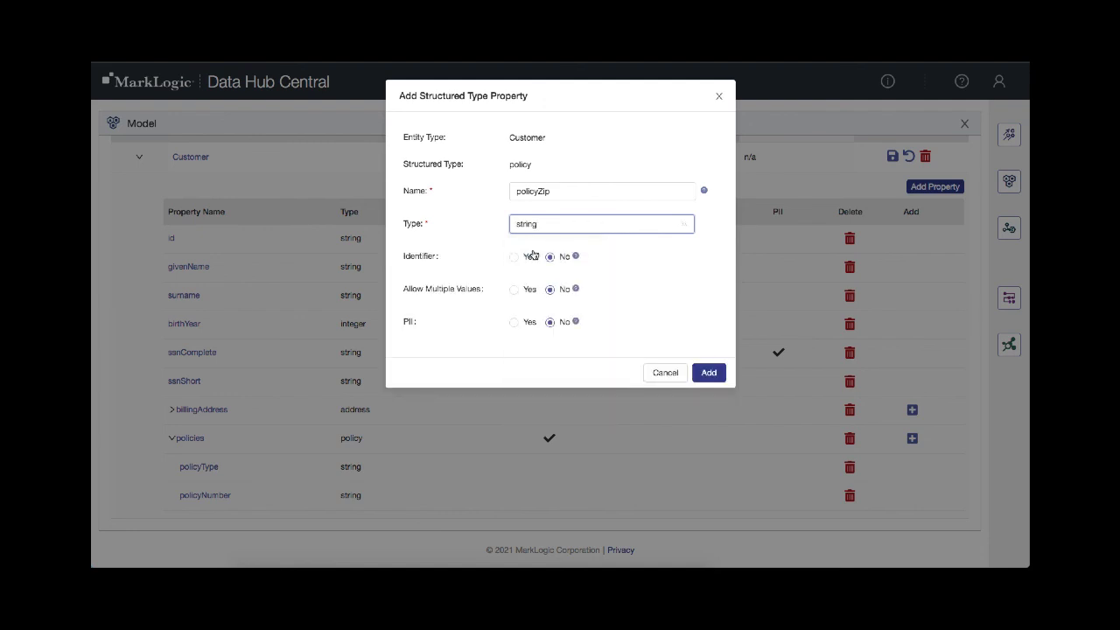
left_click(707, 373)
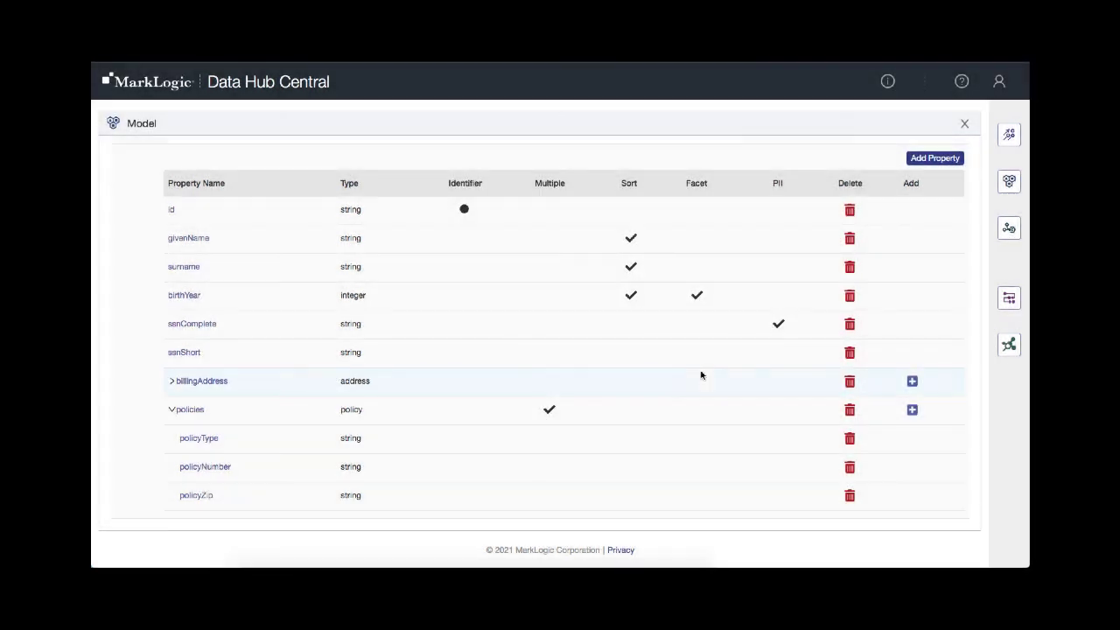
- Expand billingAddress to review the full Customer property structure, and save all changes to all entity types
left_click(172, 384)
scroll(142, 313, "down", 3)
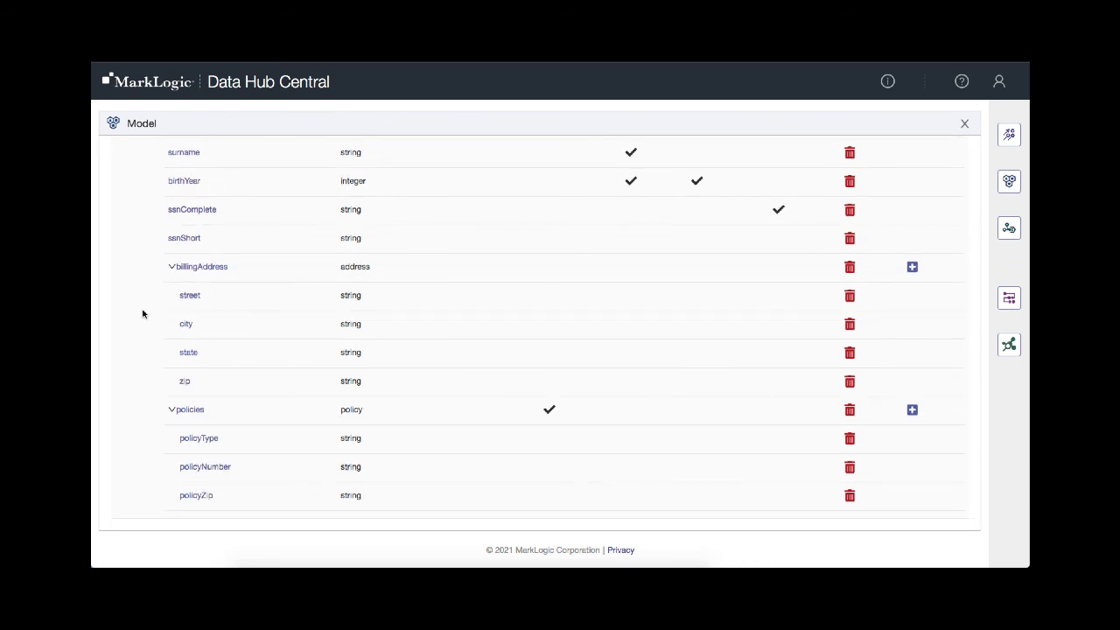
scroll(143, 313, "up", 5)
scroll(143, 314, "down", 4)
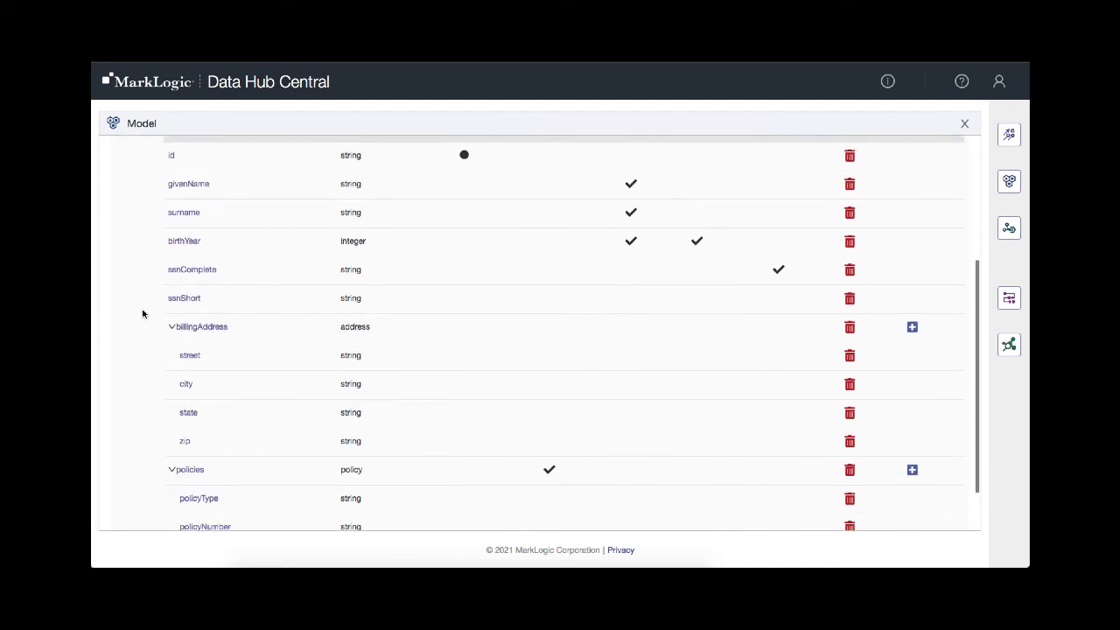
scroll(142, 313, "down", 1)
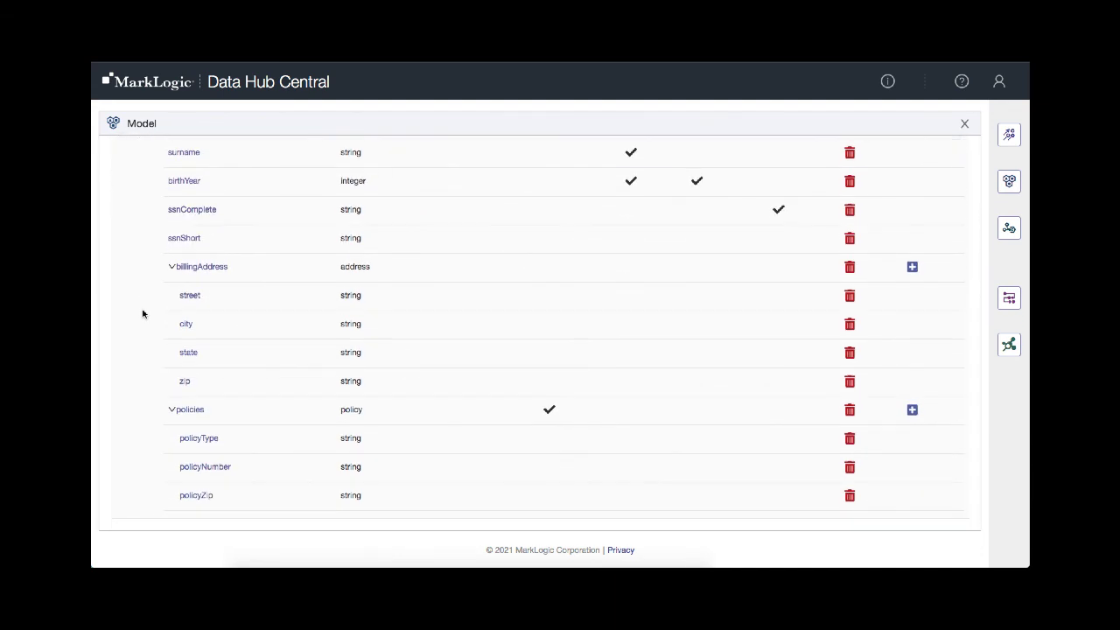
scroll(143, 313, "up", 3)
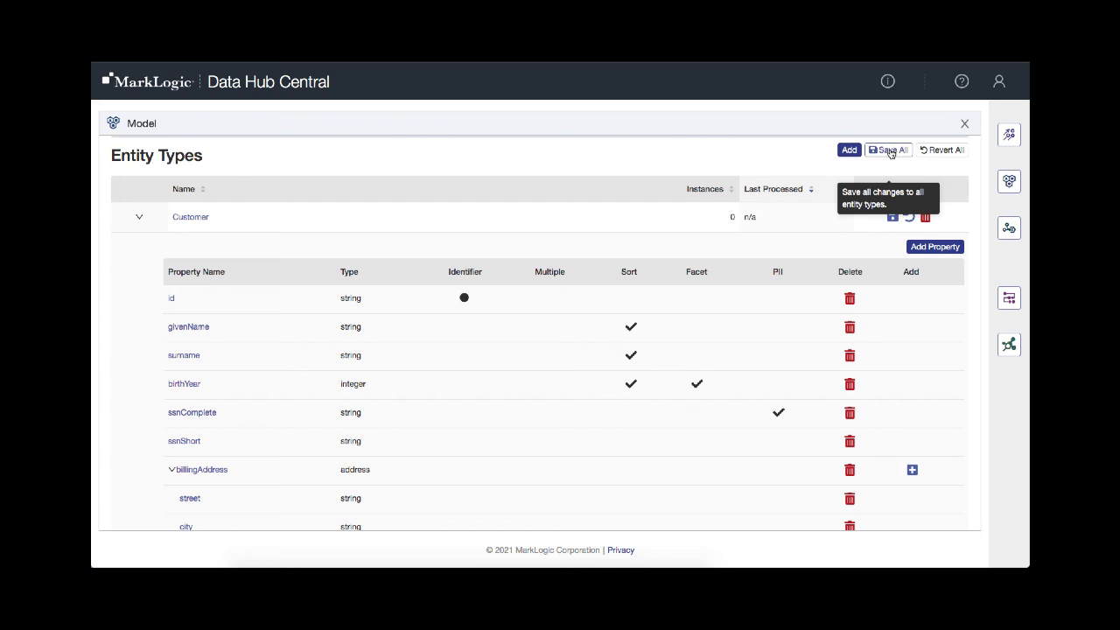
left_click(890, 153)
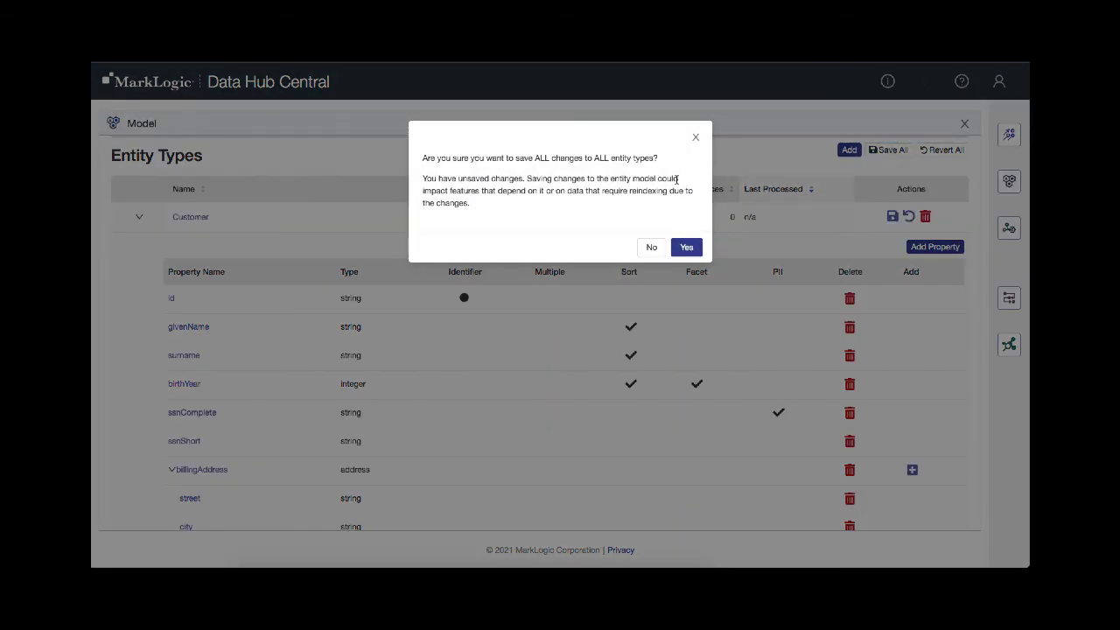
left_click(692, 248)
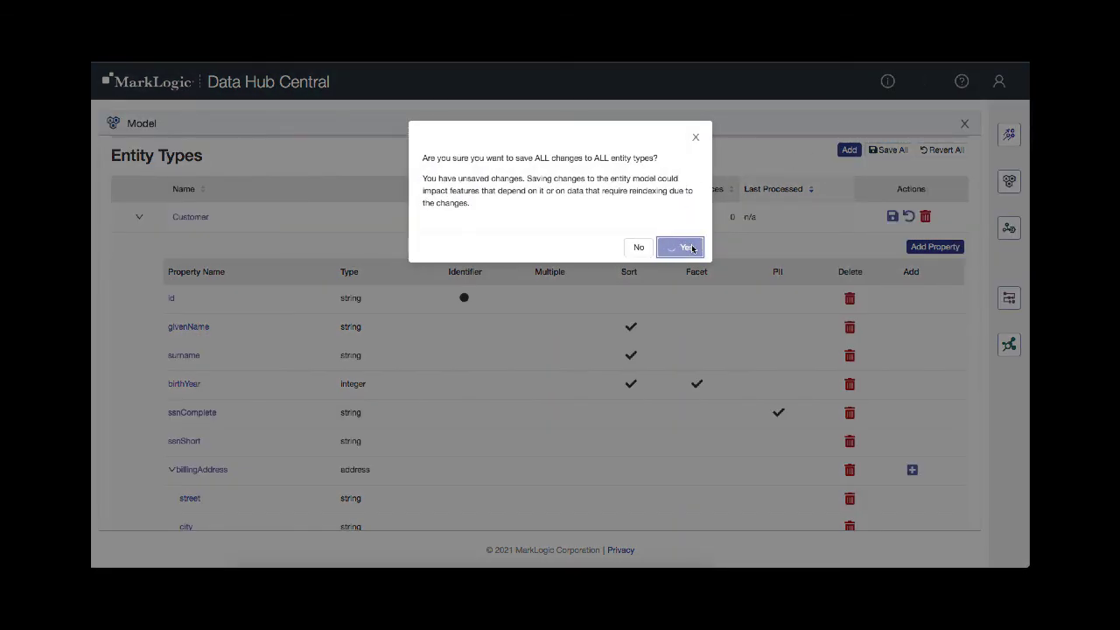